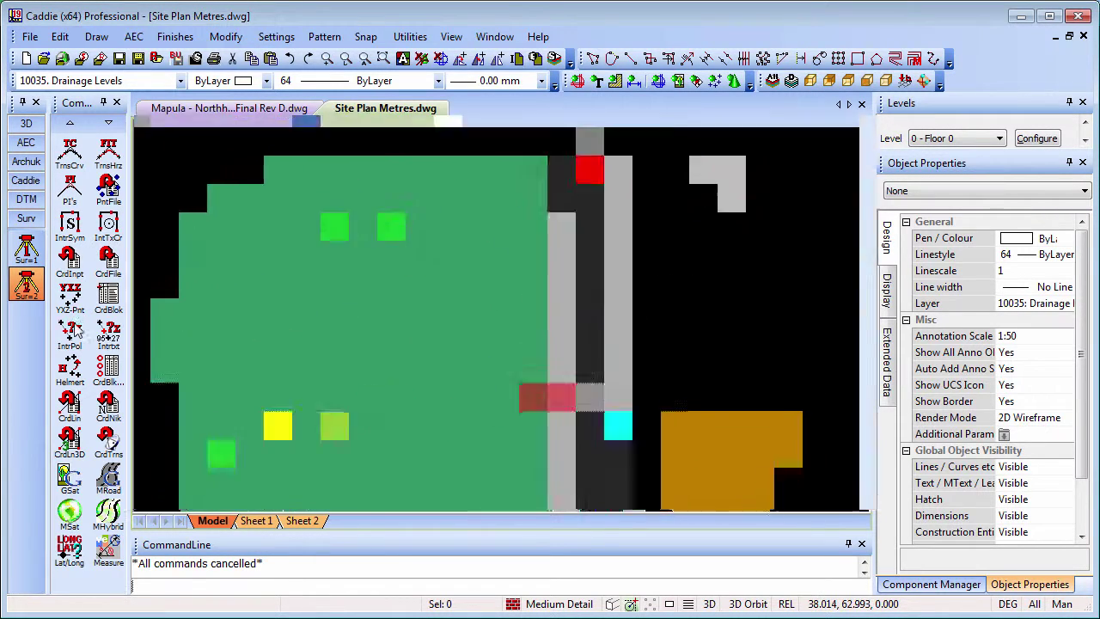
Open the DTM mesh tools, display only the saved Contours layer group, and make 10034 3D Points the active layer
{"action": "left_click", "coordinate": [26, 199]}
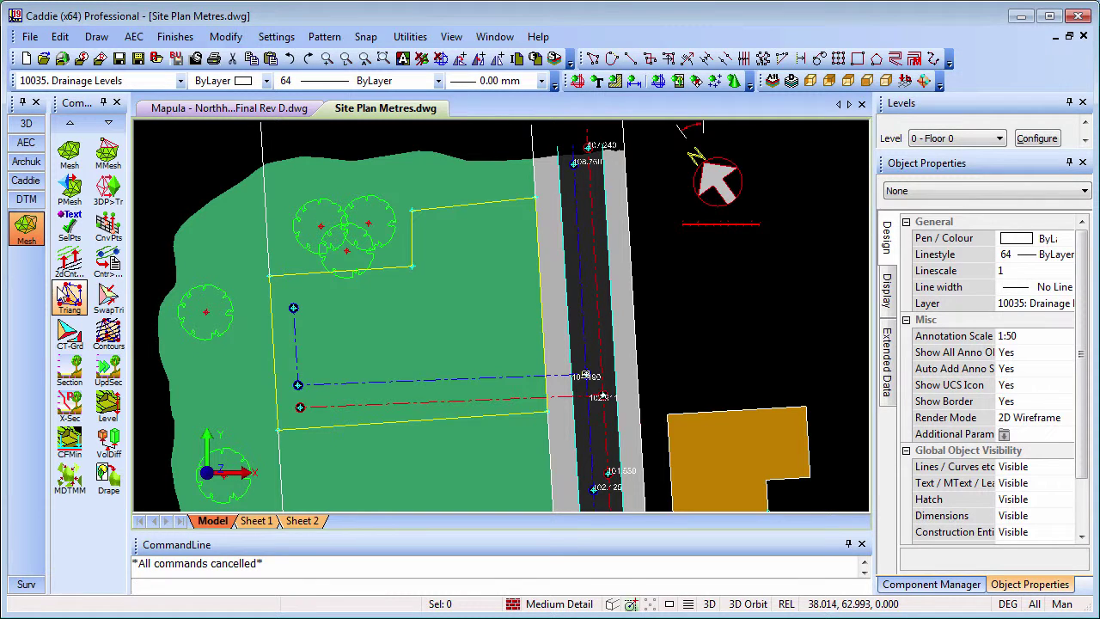
{"action": "right_click", "coordinate": [526, 286]}
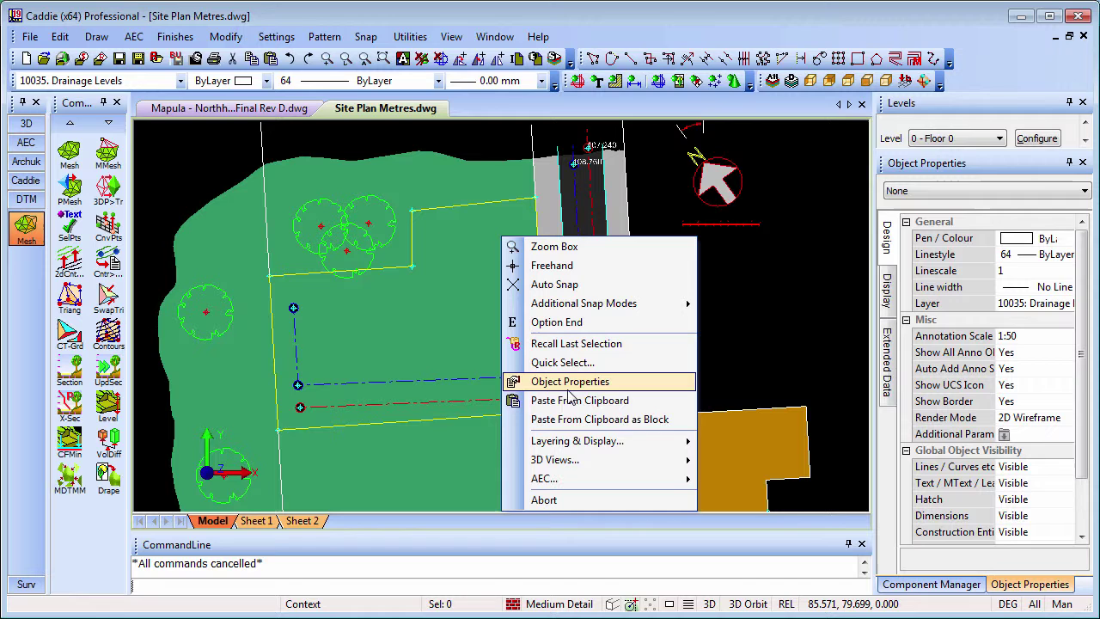
{"action": "mouse_move", "coordinate": [602, 441]}
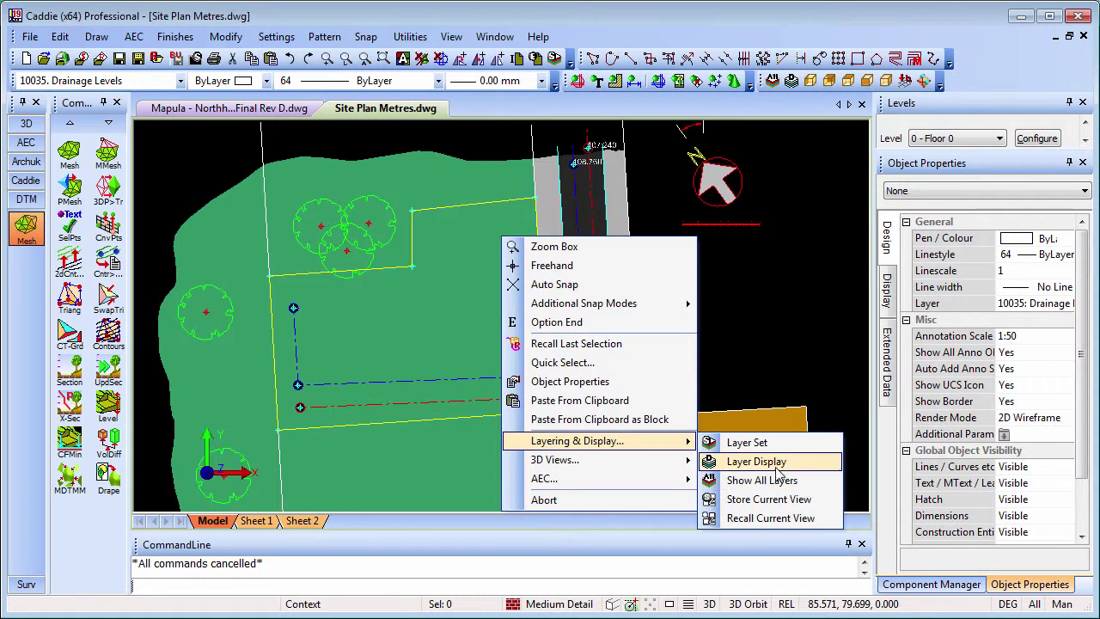
{"action": "left_click", "coordinate": [782, 462]}
{"action": "left_click", "coordinate": [588, 408]}
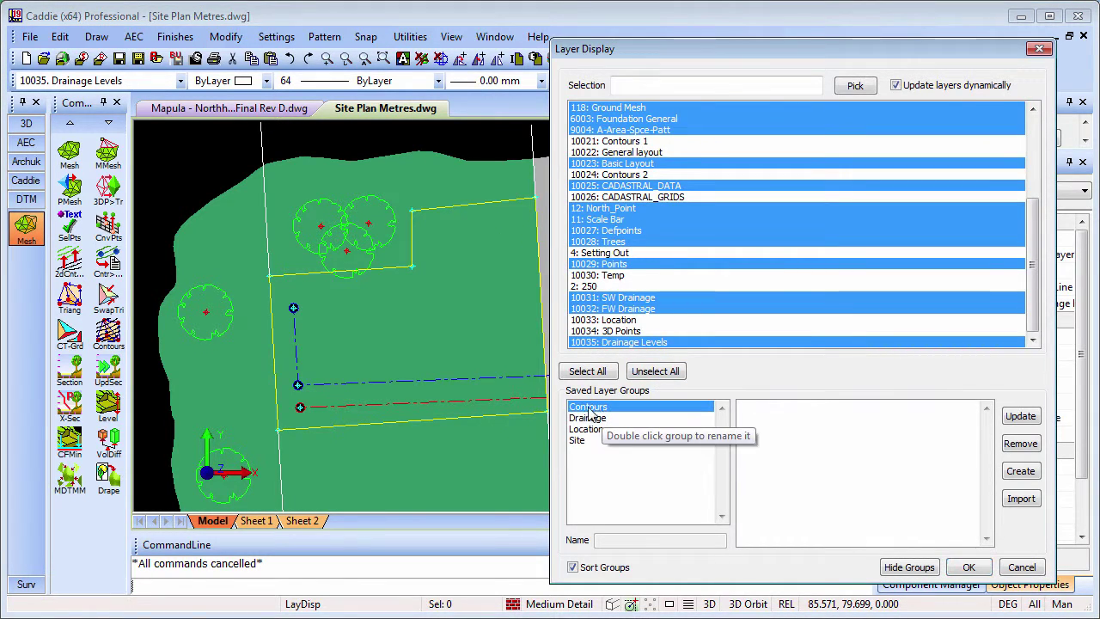
{"action": "left_click", "coordinate": [588, 371]}
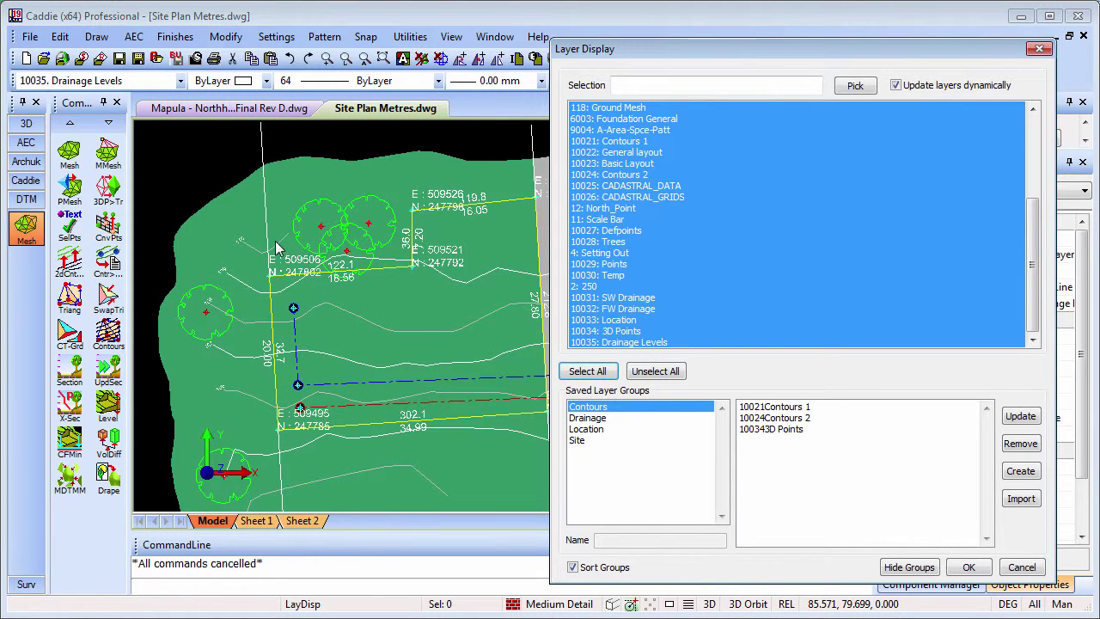
{"action": "left_click", "coordinate": [589, 407]}
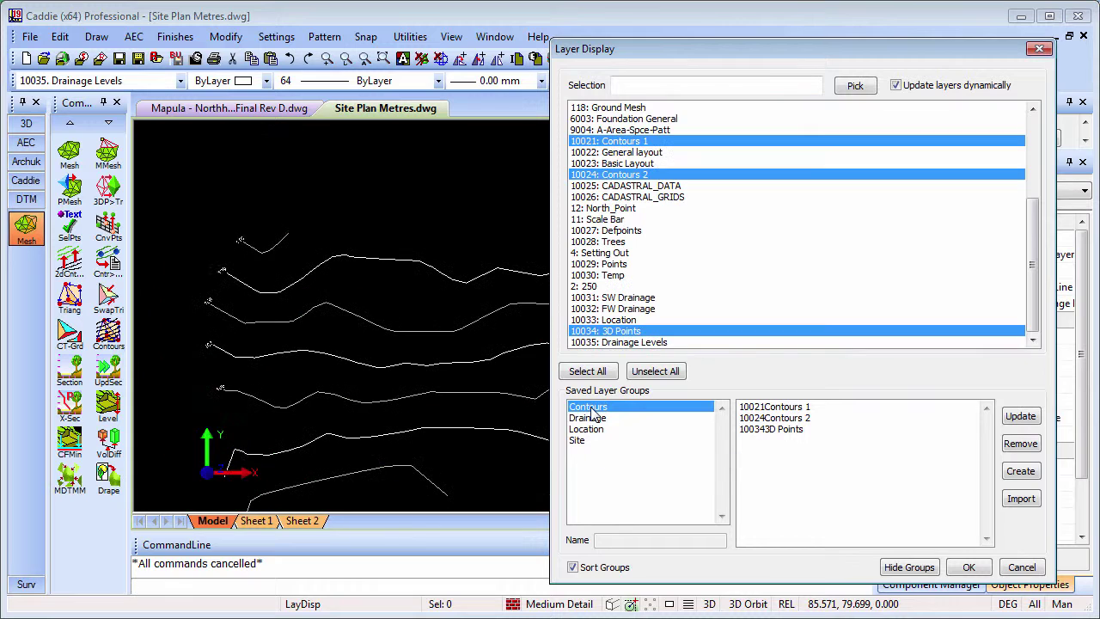
{"action": "left_click", "coordinate": [968, 567]}
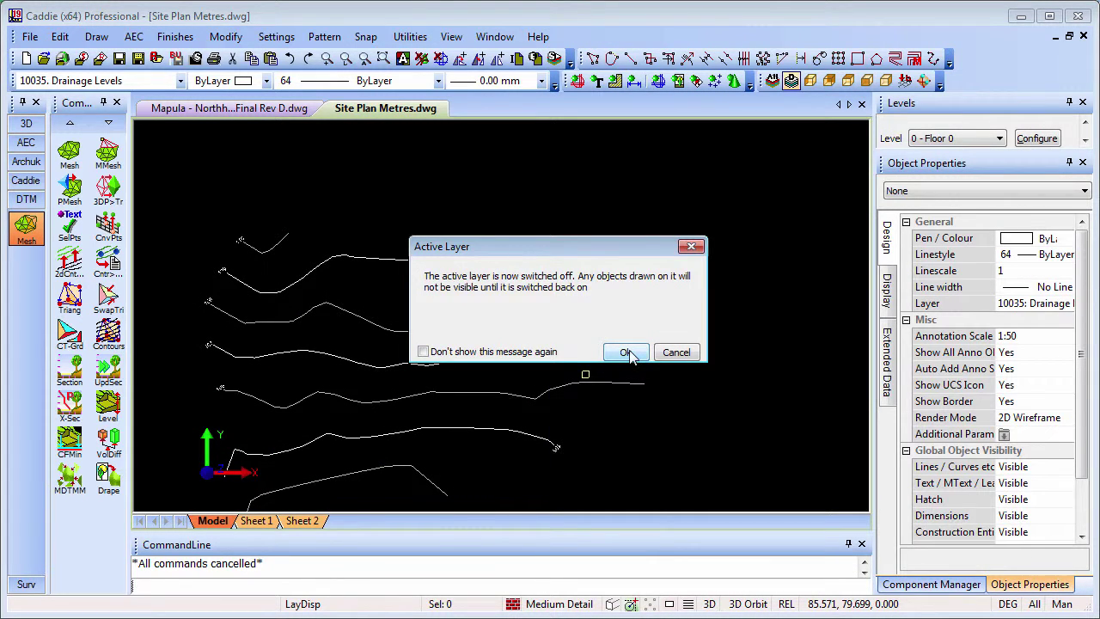
{"action": "left_click", "coordinate": [628, 352]}
{"action": "left_click", "coordinate": [181, 80]}
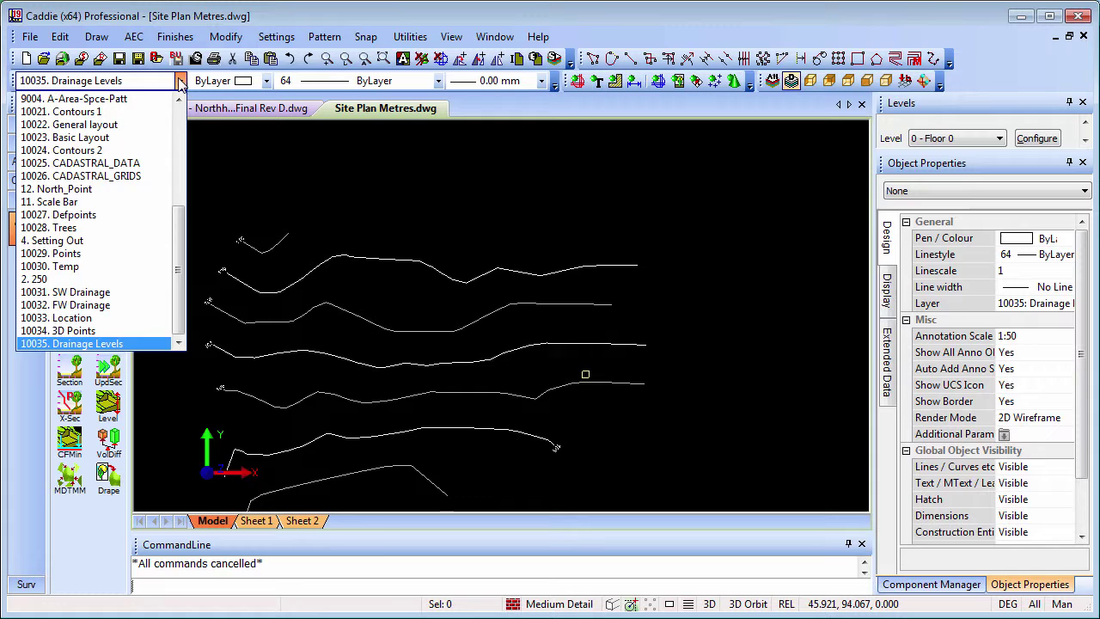
{"action": "left_click", "coordinate": [73, 331]}
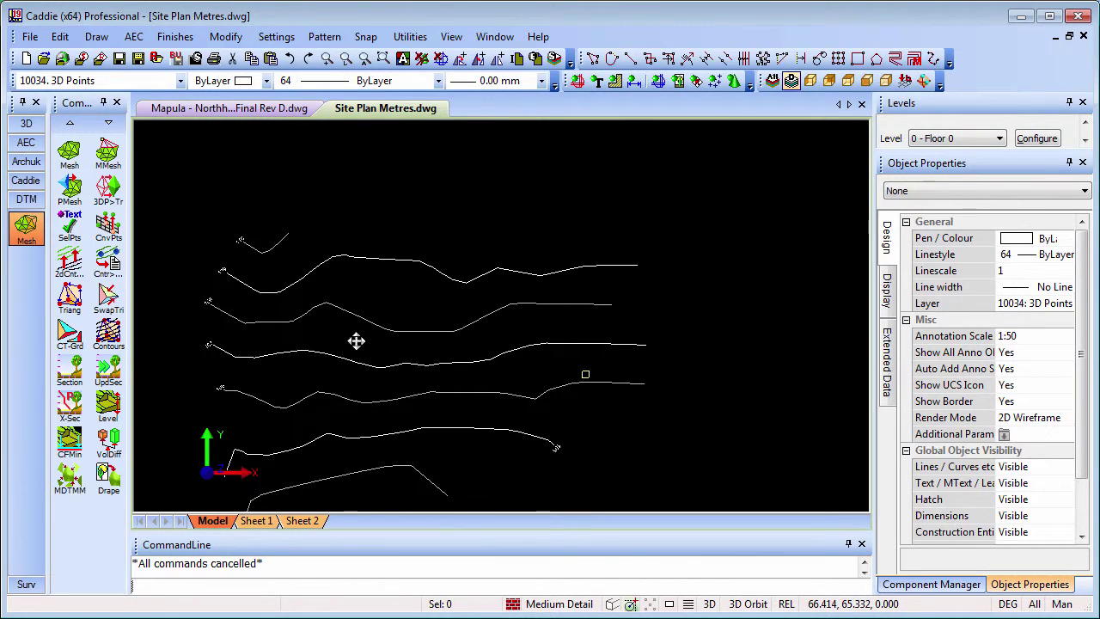
Examine the contour height labels and check the properties of the 108 label and the 109 contour polyline
{"action": "scroll", "coordinate": [350, 172], "scroll_direction": "up", "scroll_amount": 5}
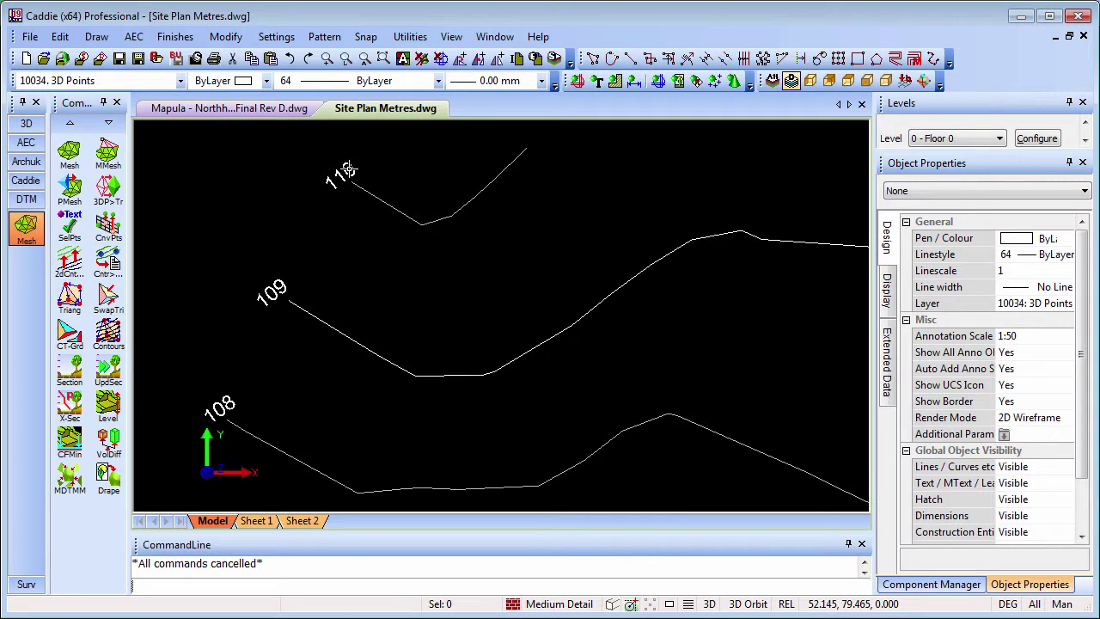
{"action": "scroll", "coordinate": [350, 170], "scroll_direction": "up", "scroll_amount": 3}
{"action": "scroll", "coordinate": [345, 173], "scroll_direction": "down", "scroll_amount": 4}
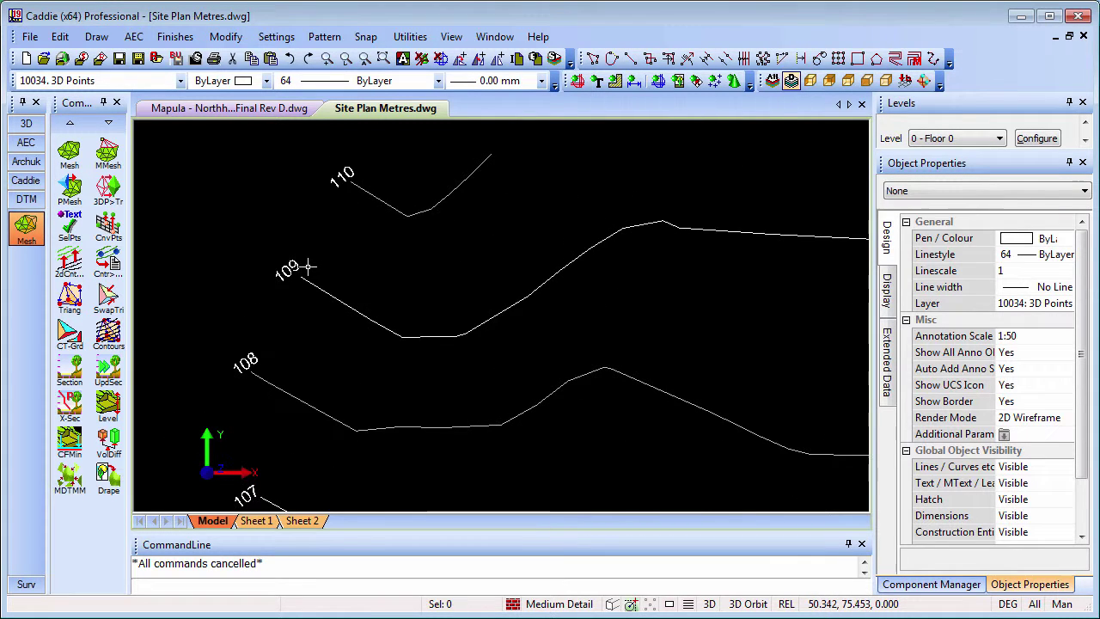
{"action": "scroll", "coordinate": [307, 267], "scroll_direction": "down", "scroll_amount": 1}
{"action": "middle_click_drag", "start_coordinate": [331, 307], "coordinate": [368, 250]}
{"action": "left_click", "coordinate": [305, 273]}
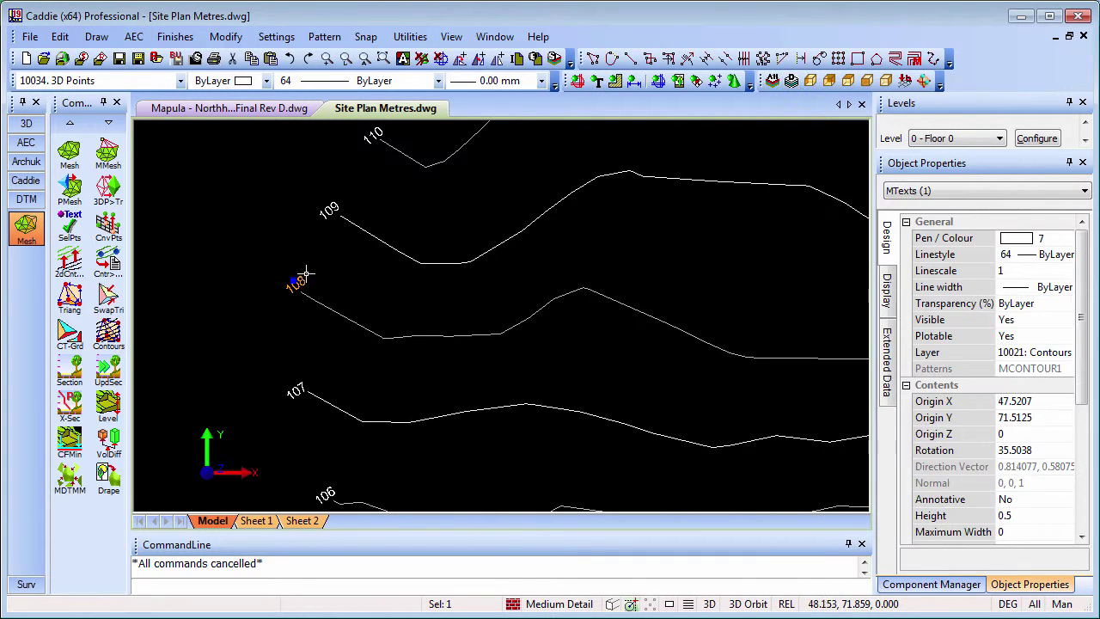
{"action": "middle_click_drag", "start_coordinate": [562, 335], "coordinate": [421, 420]}
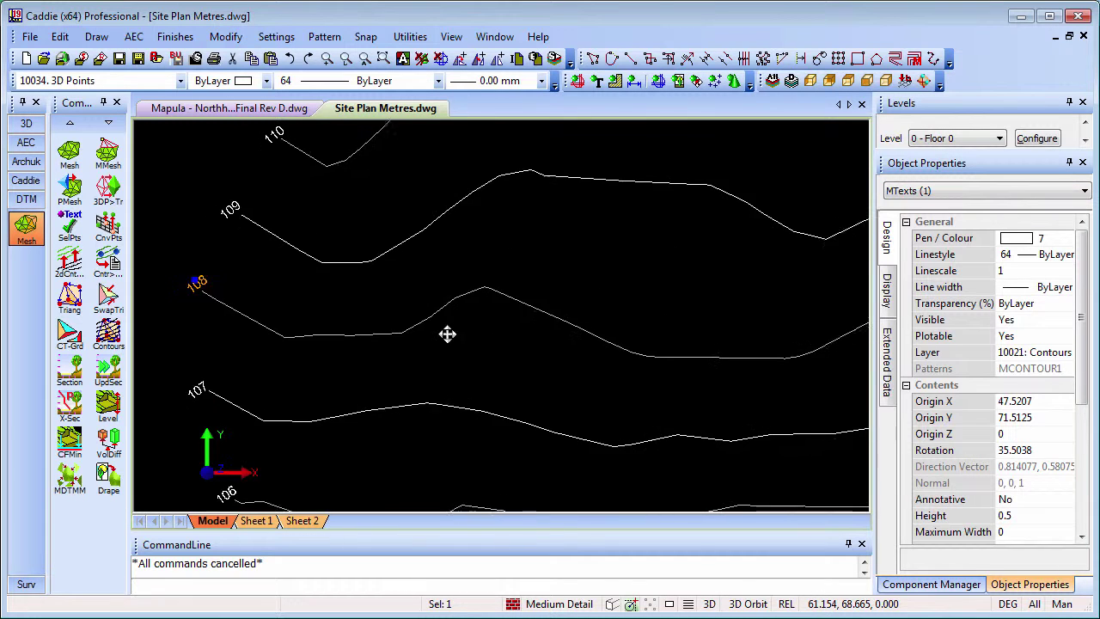
{"action": "left_click", "coordinate": [562, 334]}
{"action": "left_click", "coordinate": [569, 265]}
{"action": "scroll", "coordinate": [581, 276], "scroll_direction": "down", "scroll_amount": 3}
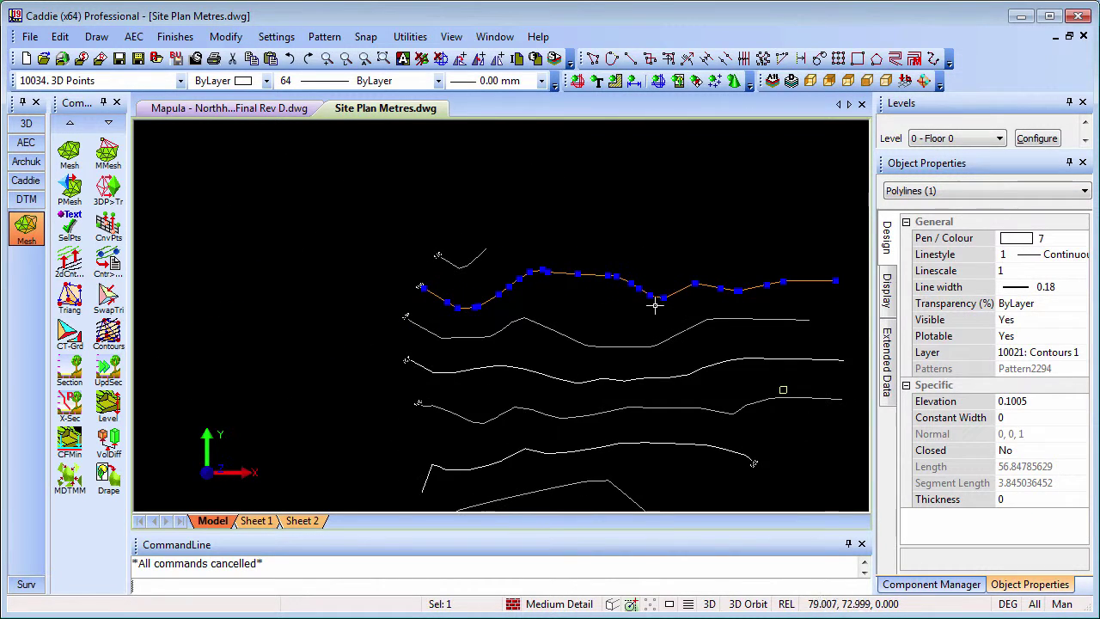
{"action": "scroll", "coordinate": [500, 317], "scroll_direction": "up", "scroll_amount": 4}
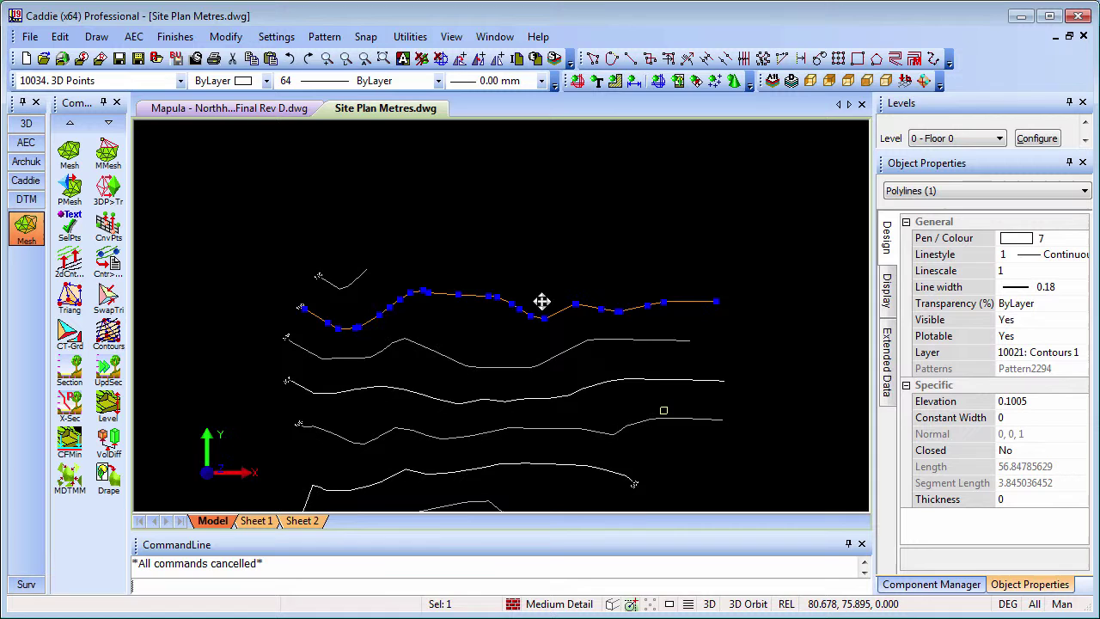
{"action": "key", "text": "Escape"}
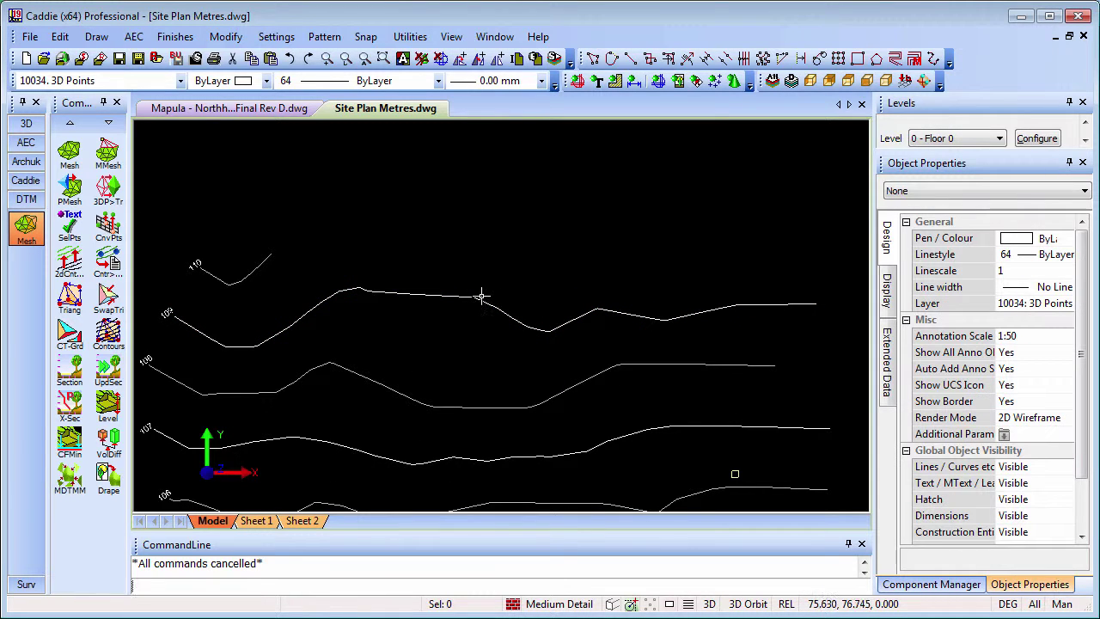
Explode the 109 contour polyline into separate lines and check its individual segments
{"action": "left_click", "coordinate": [433, 289]}
{"action": "right_click", "coordinate": [432, 285]}
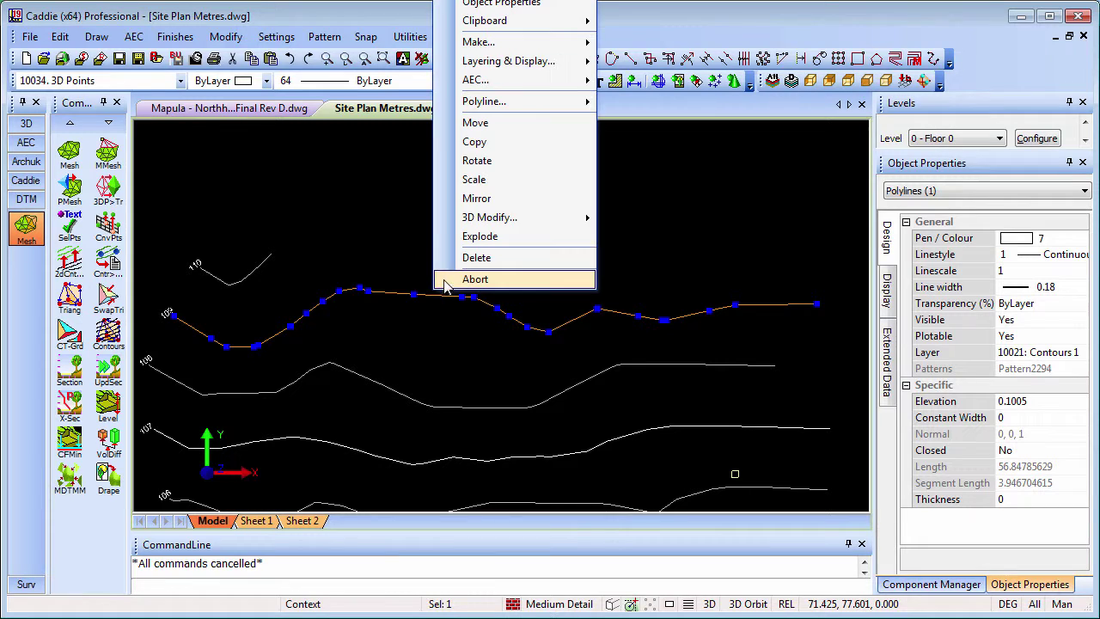
{"action": "left_click", "coordinate": [496, 245]}
{"action": "left_click", "coordinate": [333, 299]}
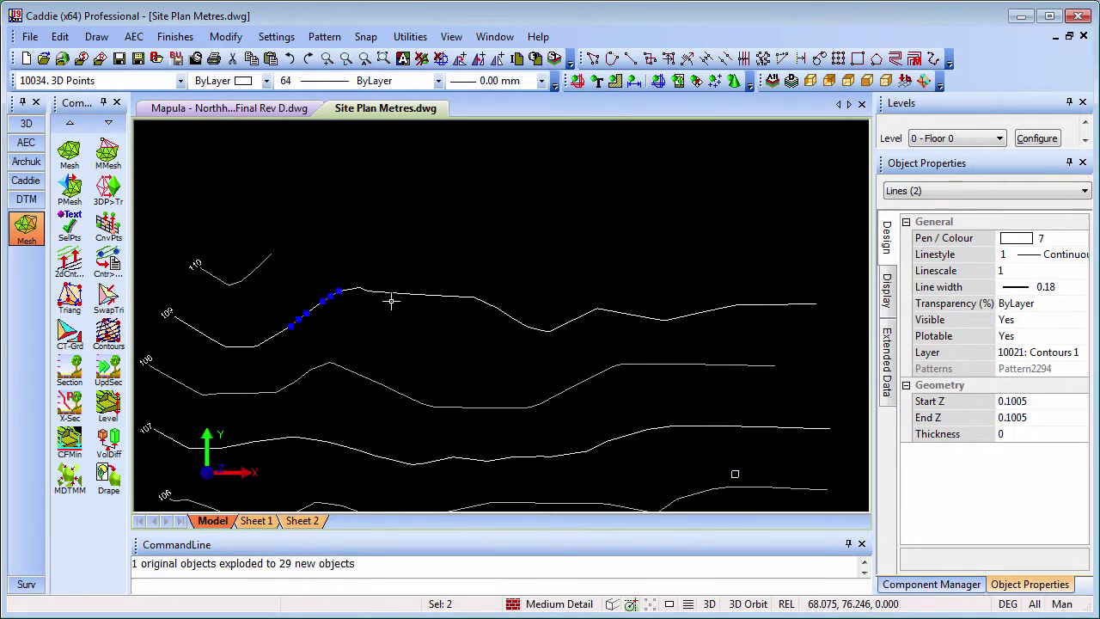
{"action": "key", "text": "Escape"}
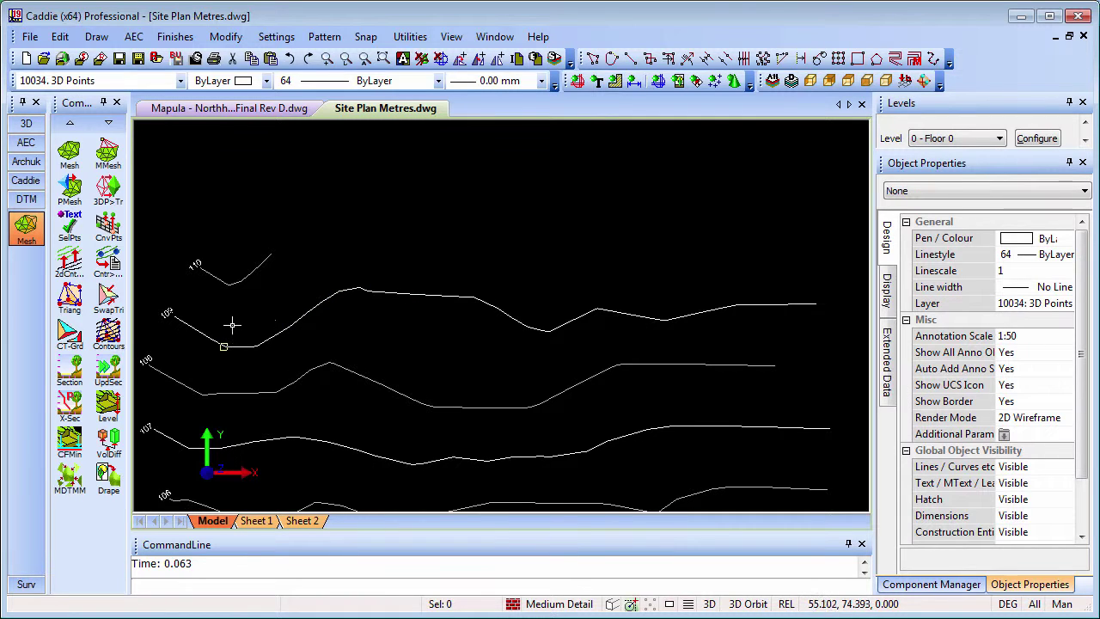
{"action": "left_click", "coordinate": [400, 298]}
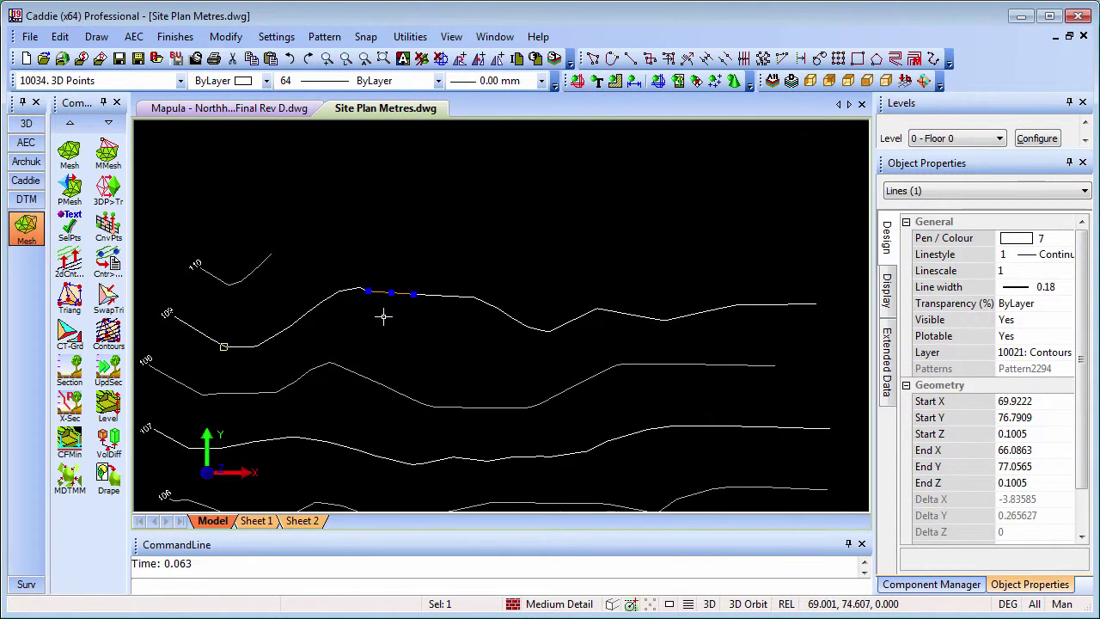
{"action": "key", "text": "Escape"}
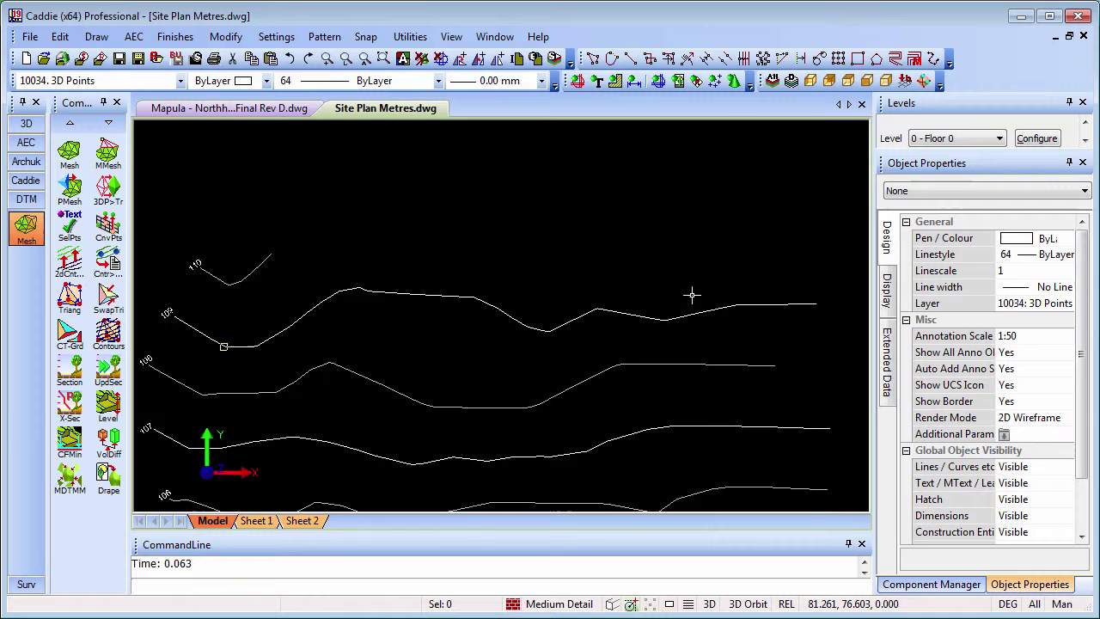
Select the exploded 109 contour, restrict the selection to lines, and make a polyline from them
{"action": "left_click", "coordinate": [149, 282]}
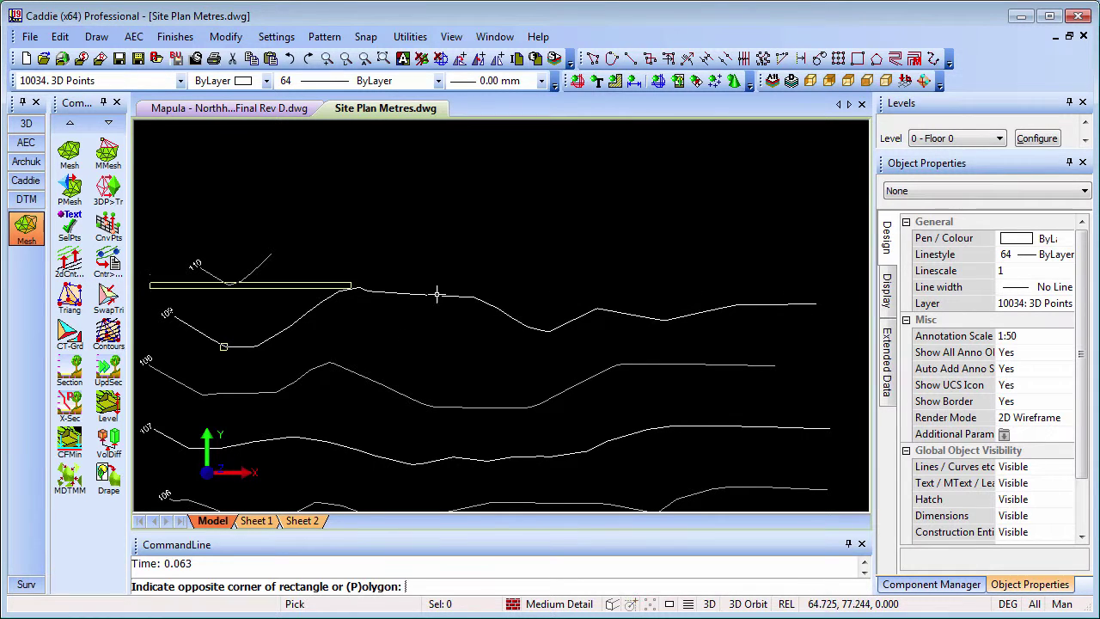
{"action": "left_click", "coordinate": [846, 355]}
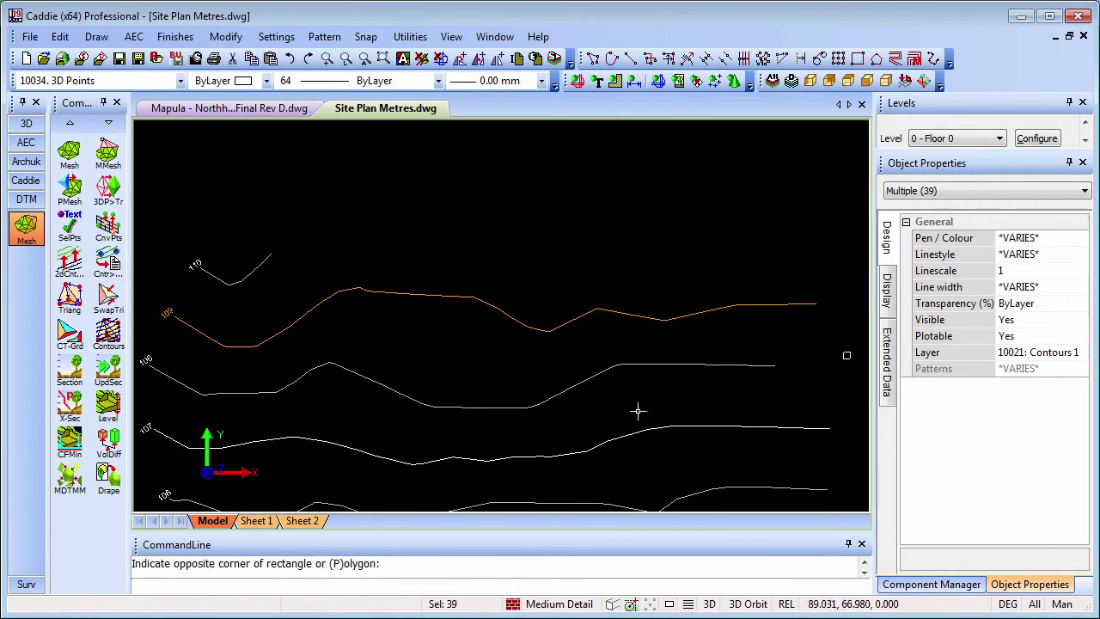
{"action": "left_click", "coordinate": [931, 194]}
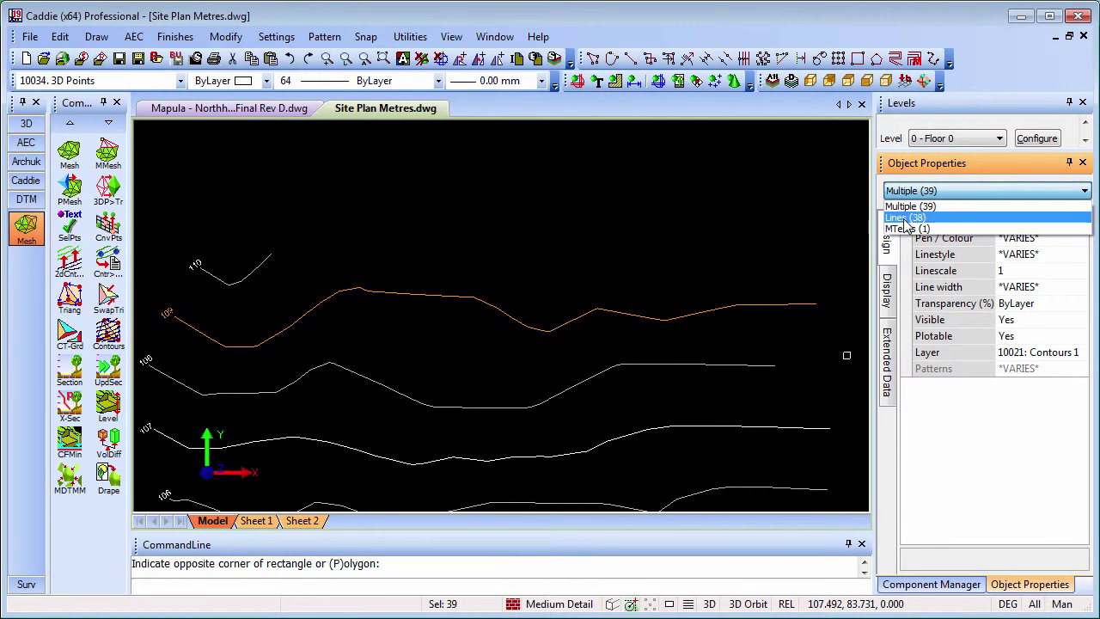
{"action": "left_click", "coordinate": [906, 218]}
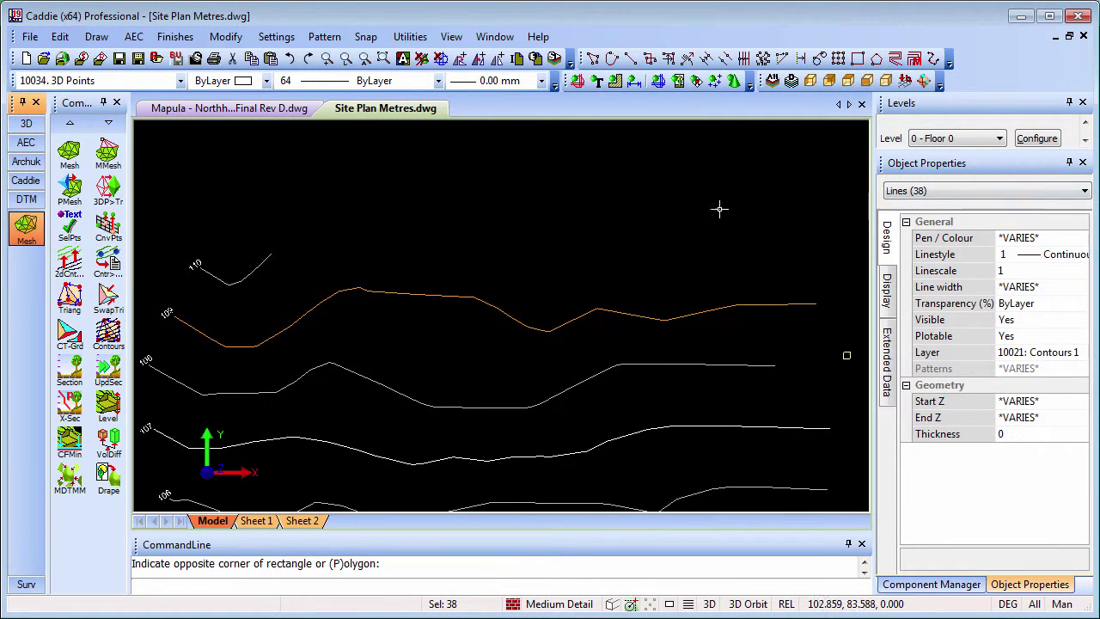
{"action": "right_click", "coordinate": [424, 312]}
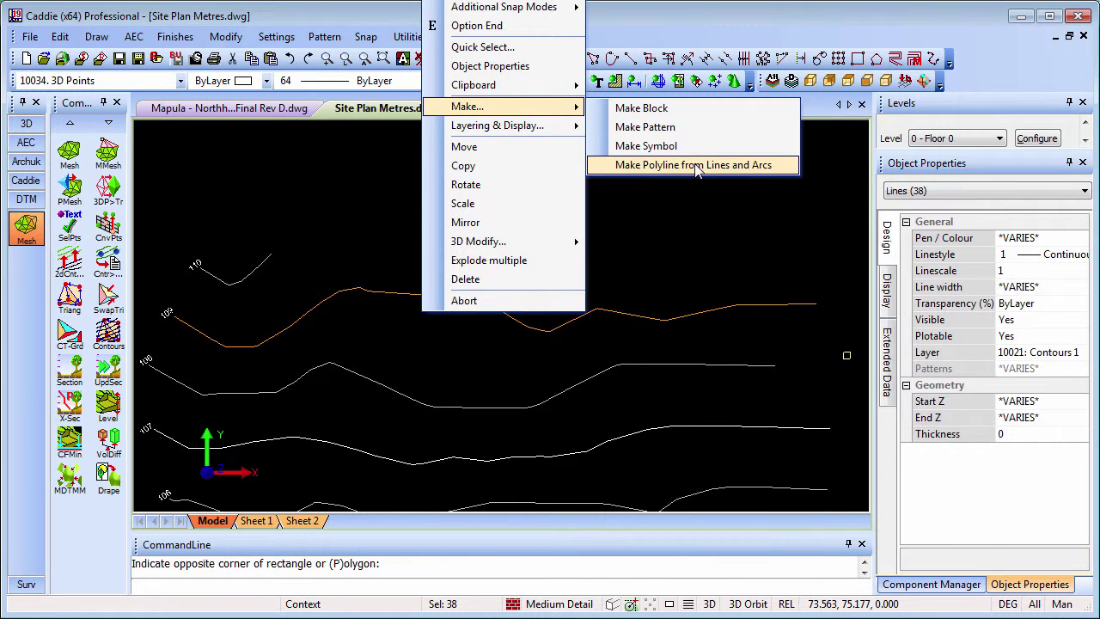
{"action": "left_click", "coordinate": [698, 169]}
{"action": "left_click", "coordinate": [387, 292]}
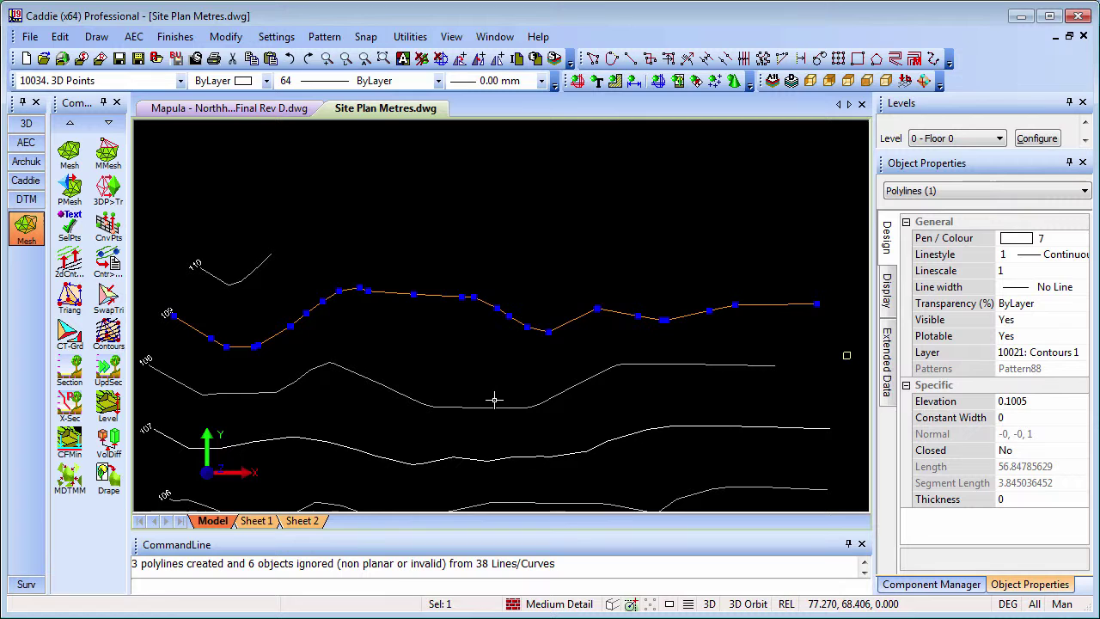
{"action": "key", "text": "Escape"}
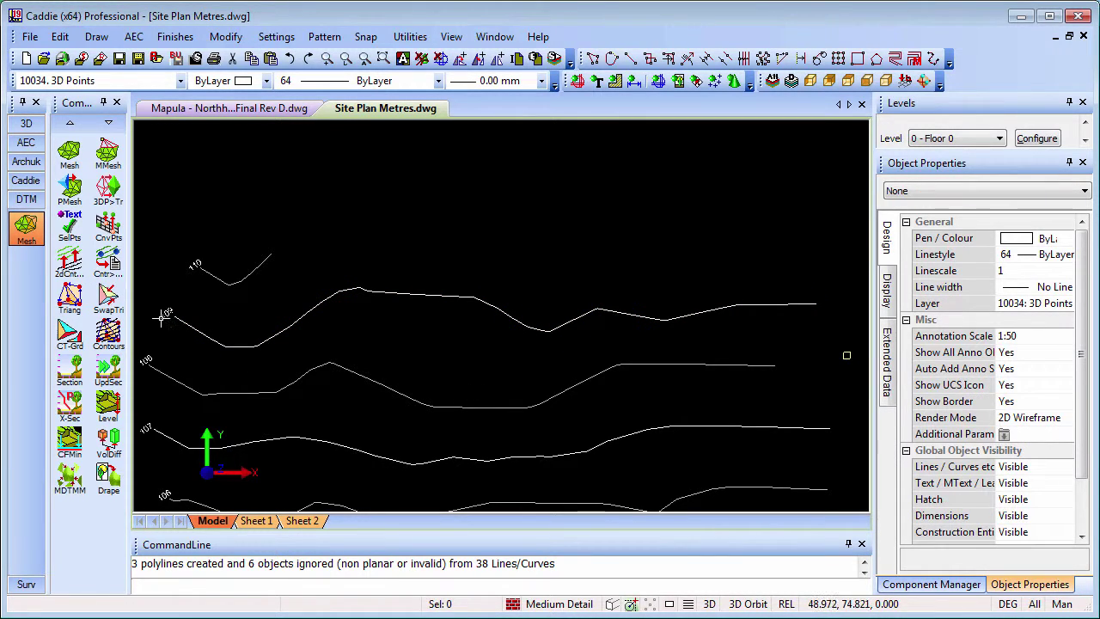
Convert the 2D contours to 3D automatically from their height labels, using the Scope selection and a search radius of 2
{"action": "left_click", "coordinate": [76, 266]}
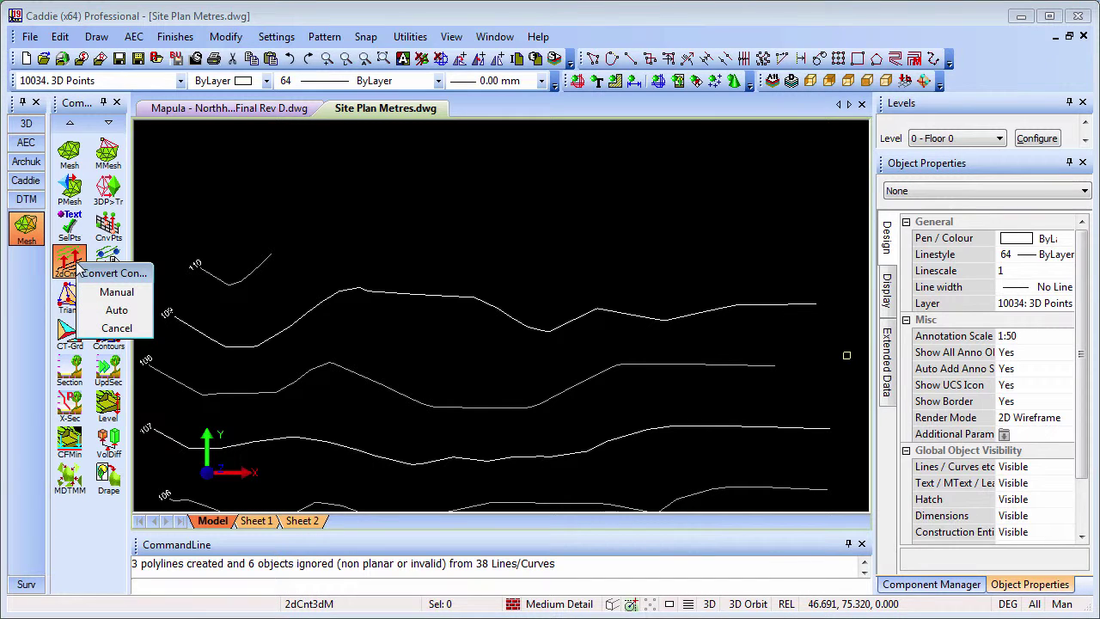
{"action": "left_click", "coordinate": [117, 311]}
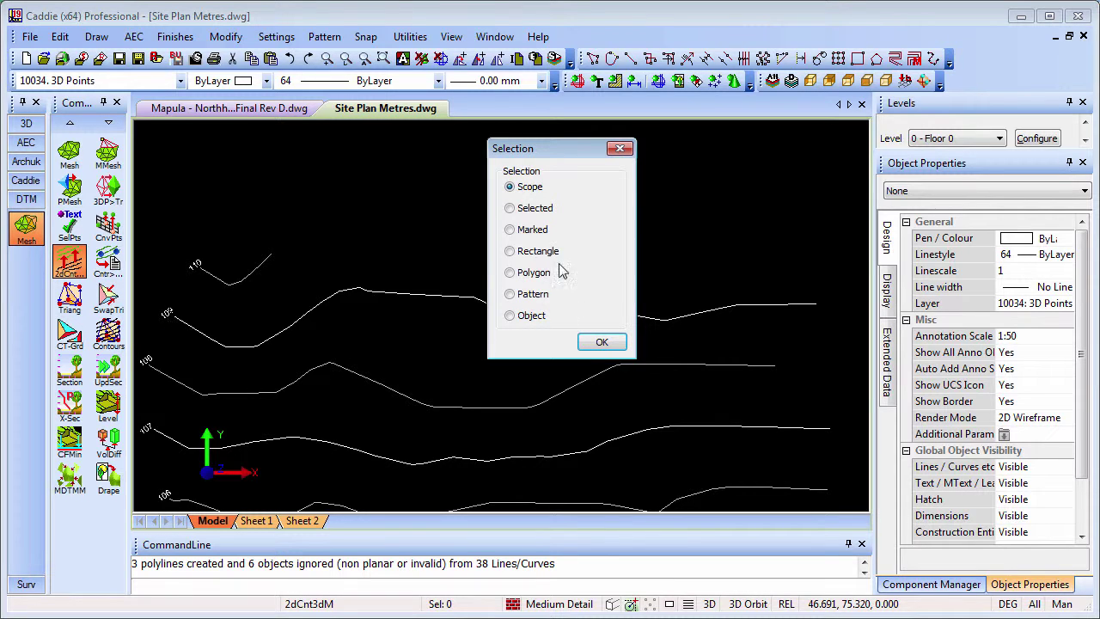
{"action": "left_click", "coordinate": [599, 342]}
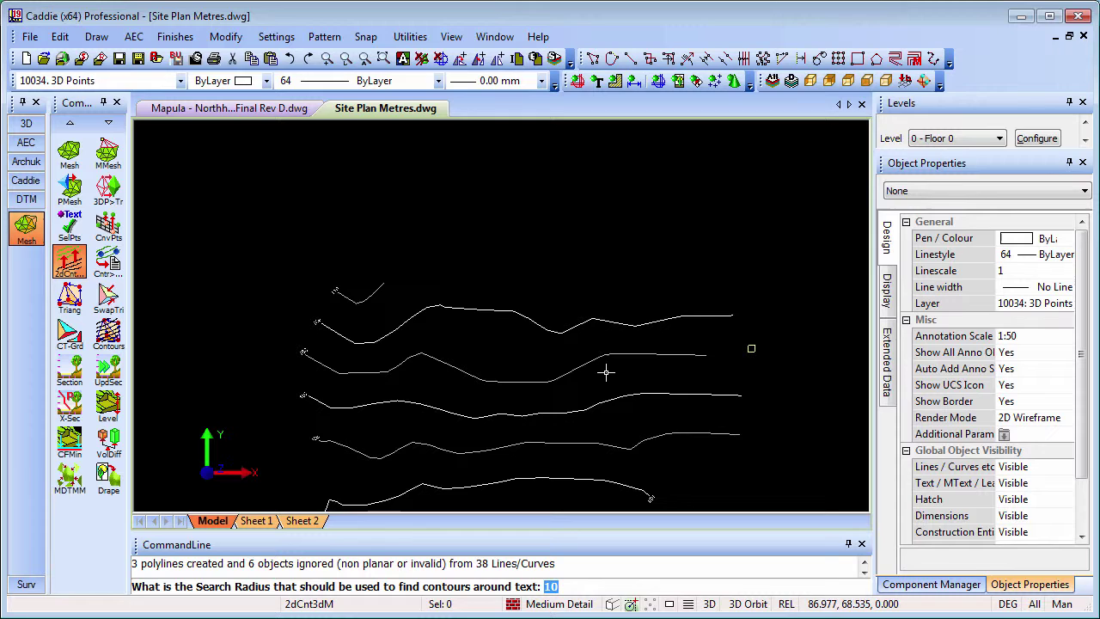
{"action": "middle_click_drag", "start_coordinate": [499, 297], "coordinate": [476, 267]}
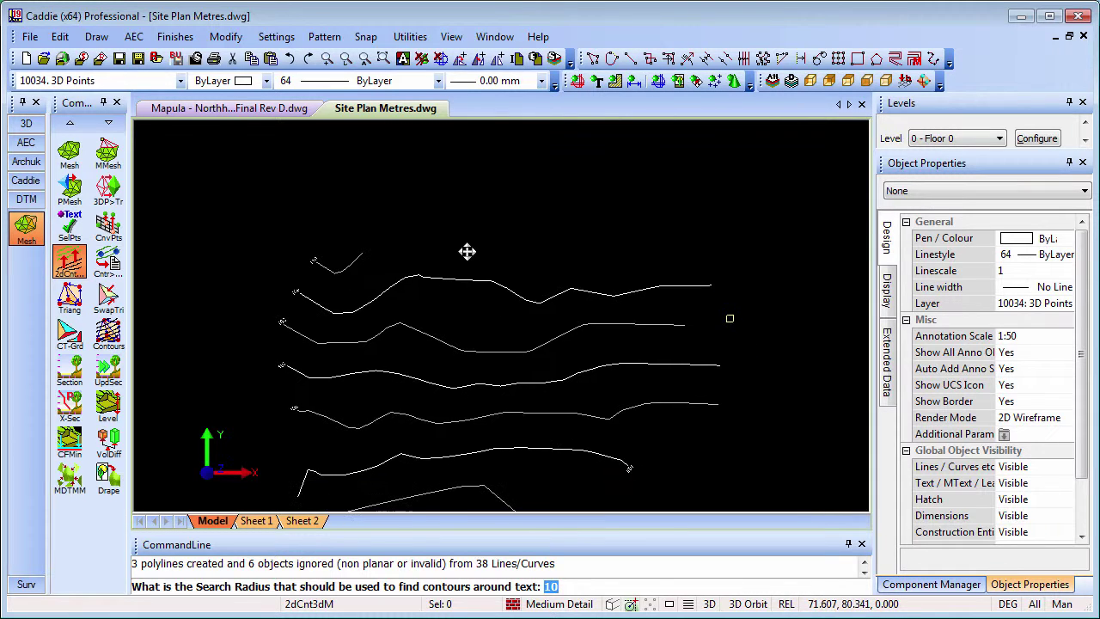
{"action": "middle_click_drag", "start_coordinate": [527, 397], "coordinate": [521, 380]}
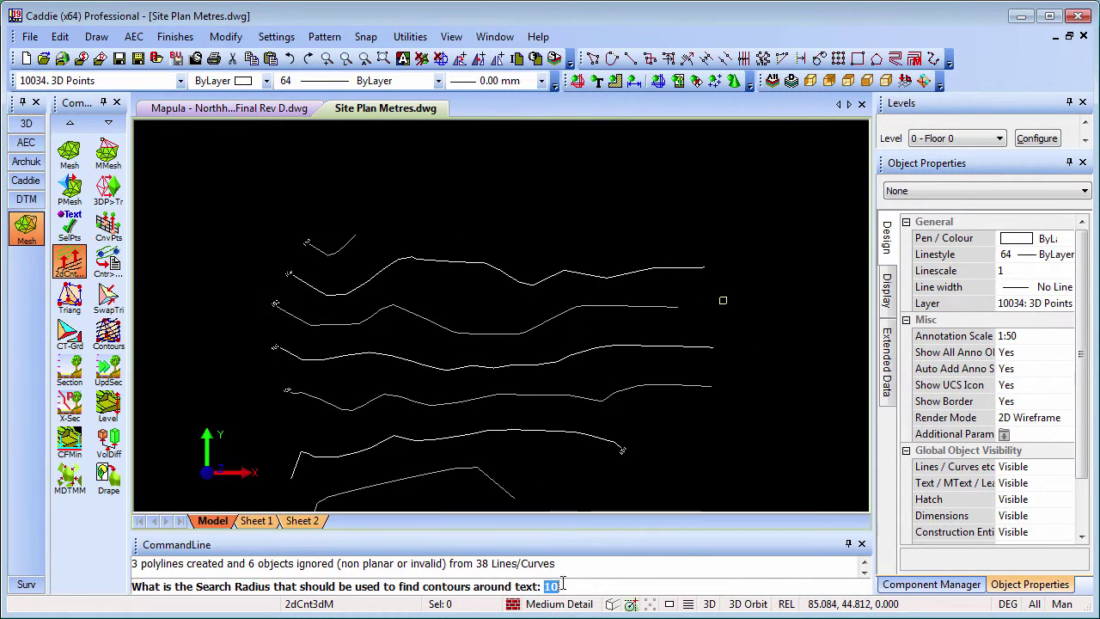
{"action": "type", "text": "2"}
{"action": "key", "text": "Return"}
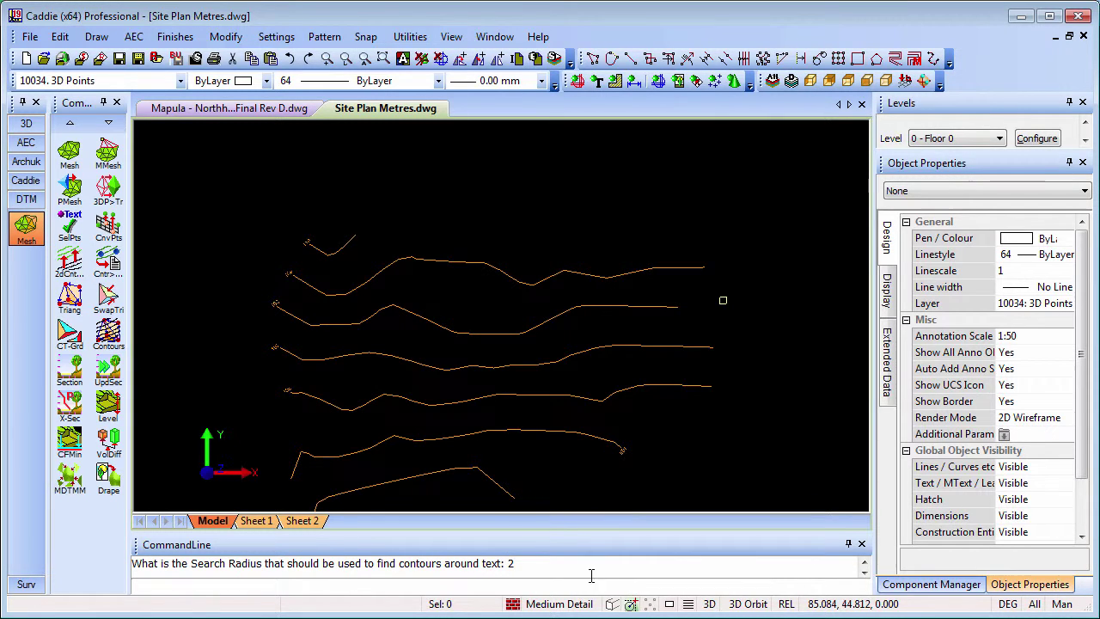
{"action": "mouse_move", "coordinate": [524, 454]}
{"action": "middle_mouse_down"}
{"action": "mouse_move", "coordinate": [496, 404]}
{"action": "mouse_move", "coordinate": [482, 344]}
{"action": "middle_mouse_up"}
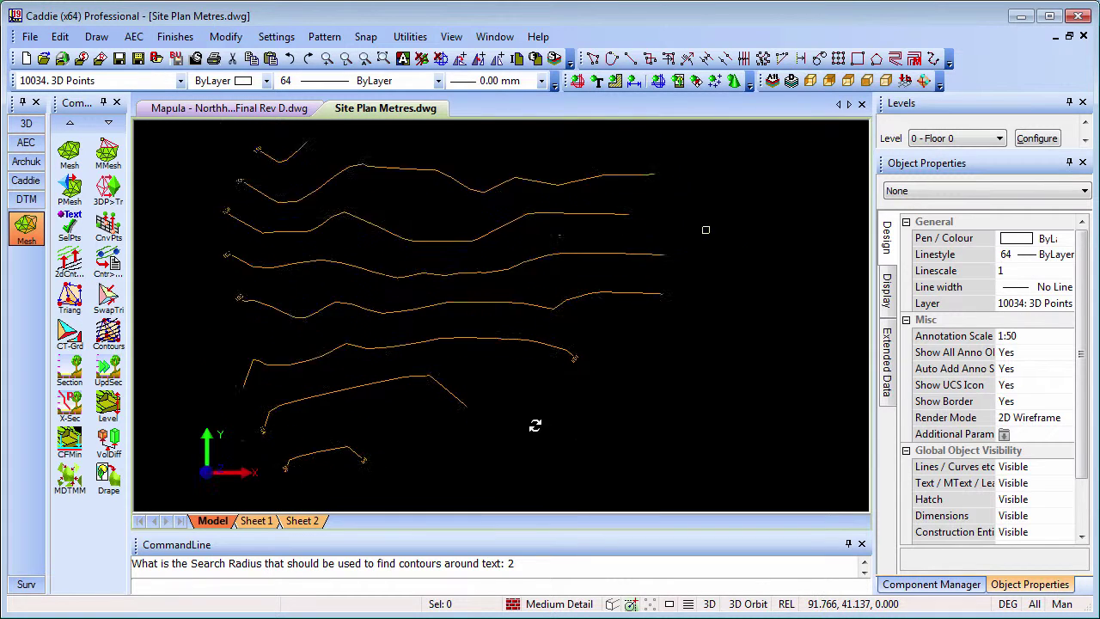
Examine the converted 3D contours from several angles to check their height differences
{"action": "middle_click_drag", "start_coordinate": [535, 422], "coordinate": [584, 268]}
{"action": "middle_click_drag", "start_coordinate": [599, 332], "coordinate": [548, 265], "text": "shift"}
{"action": "key", "text": "Return"}
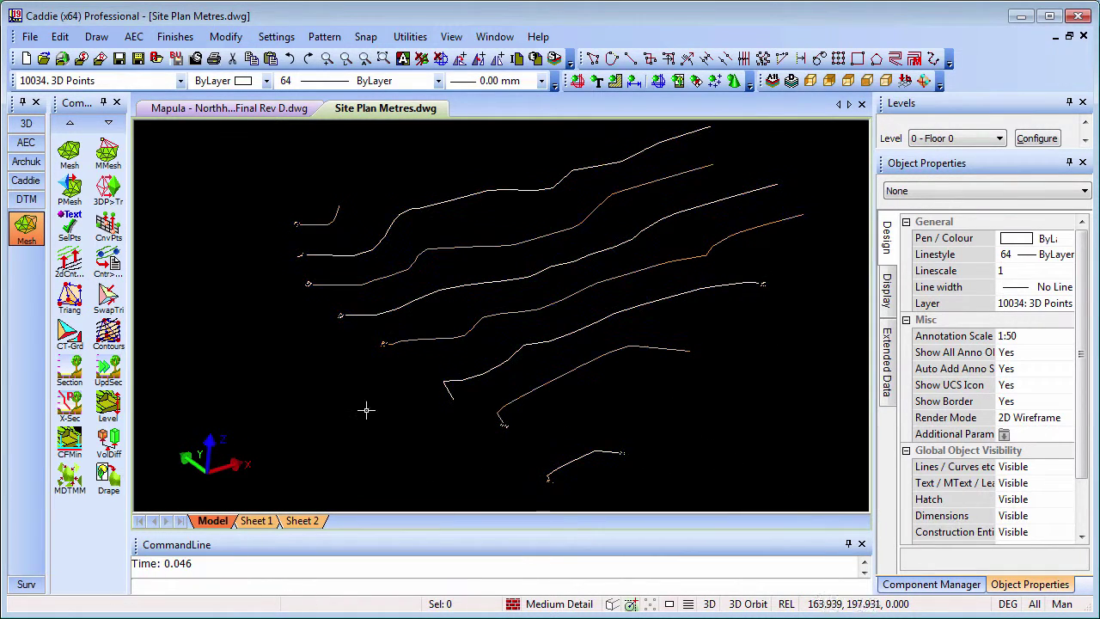
{"action": "middle_click_drag", "start_coordinate": [398, 368], "coordinate": [568, 274], "text": "shift"}
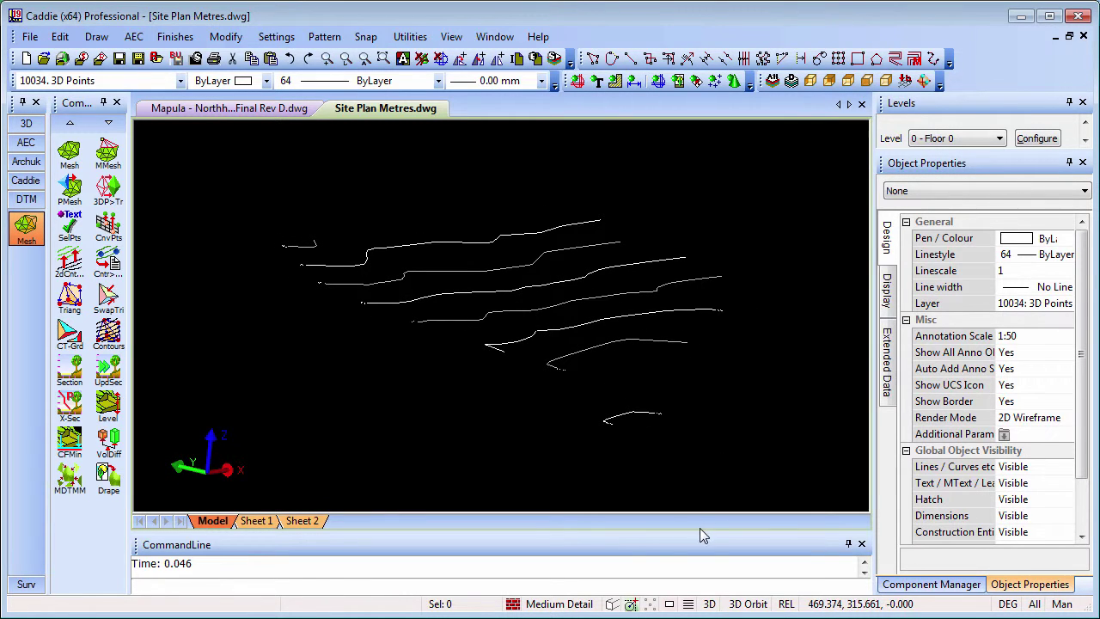
{"action": "middle_click_drag", "start_coordinate": [456, 377], "coordinate": [402, 389], "text": "shift"}
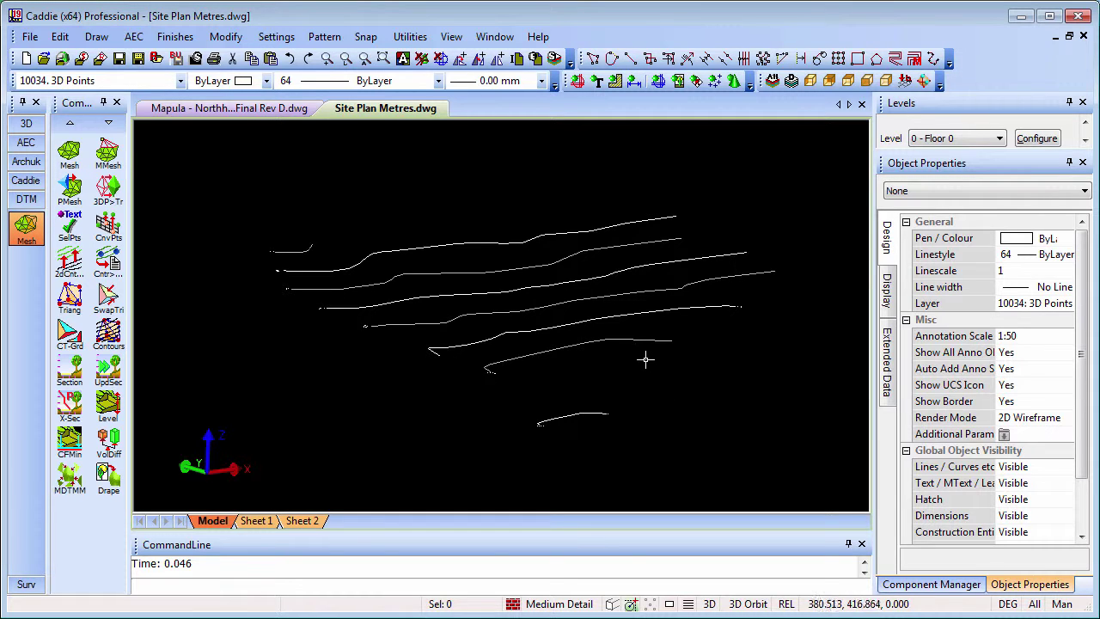
{"action": "middle_click_drag", "start_coordinate": [651, 351], "coordinate": [655, 375], "text": "shift"}
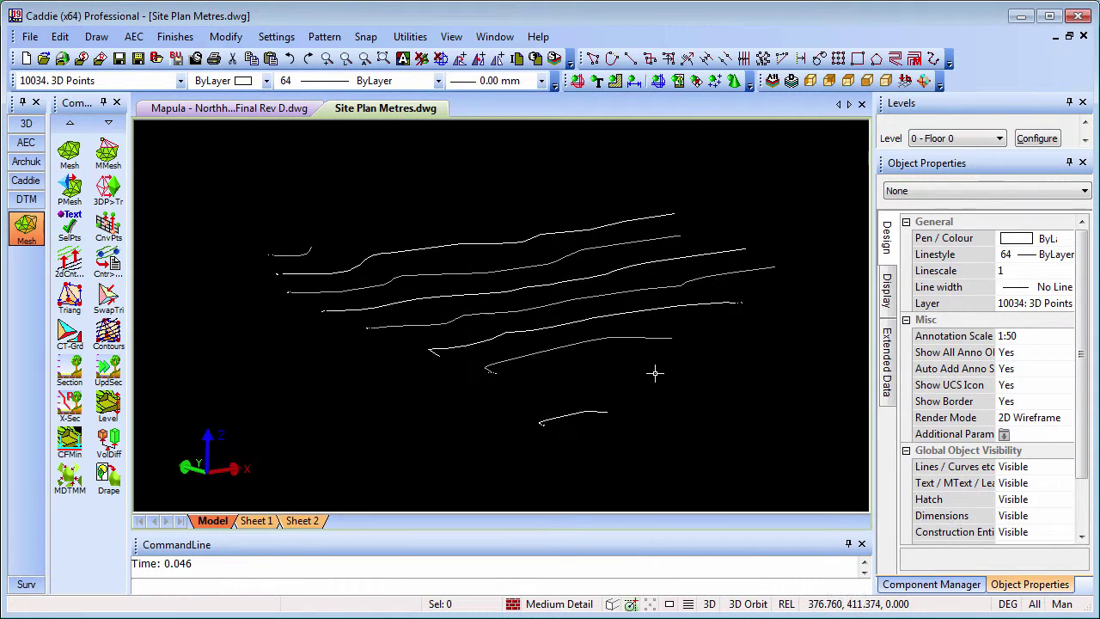
{"action": "right_click", "coordinate": [655, 375]}
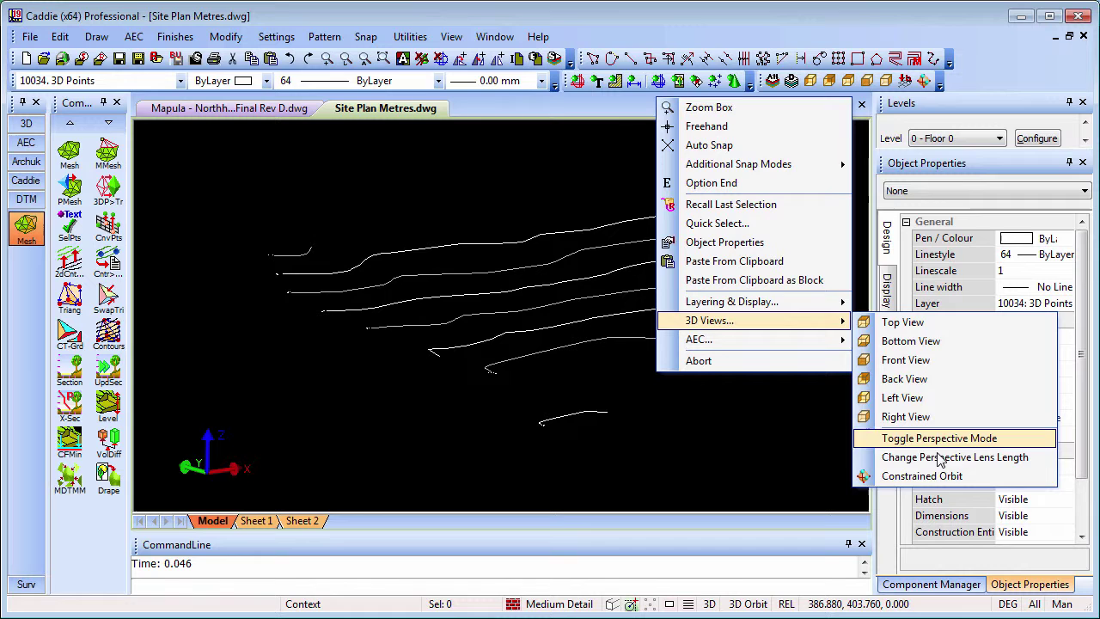
{"action": "left_click", "coordinate": [921, 475]}
{"action": "left_click_drag", "start_coordinate": [550, 386], "coordinate": [462, 397]}
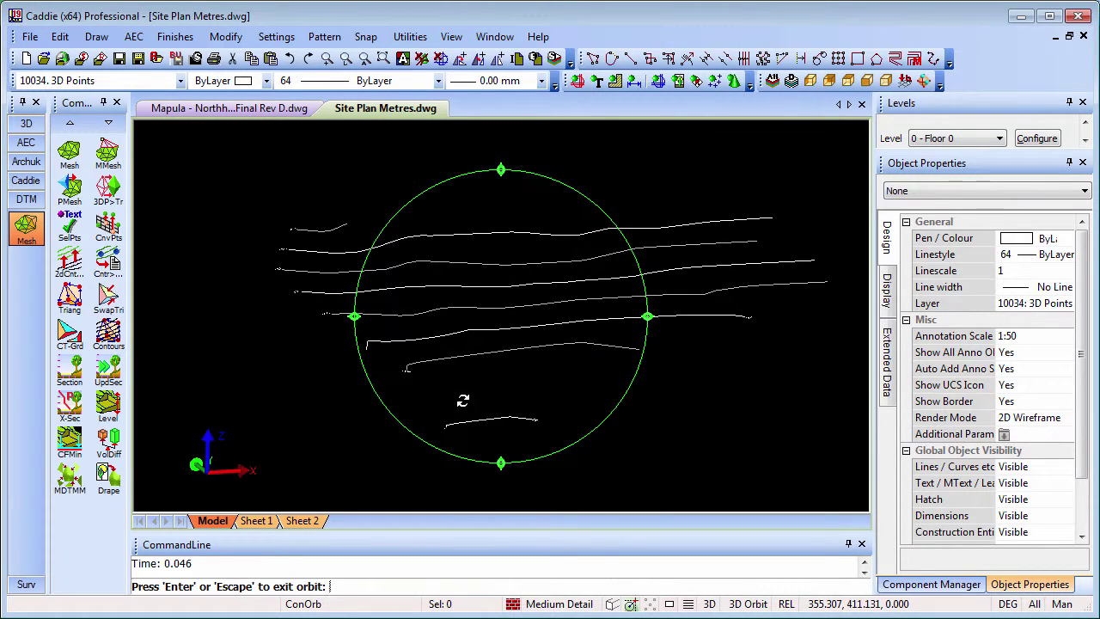
{"action": "key", "text": "Escape"}
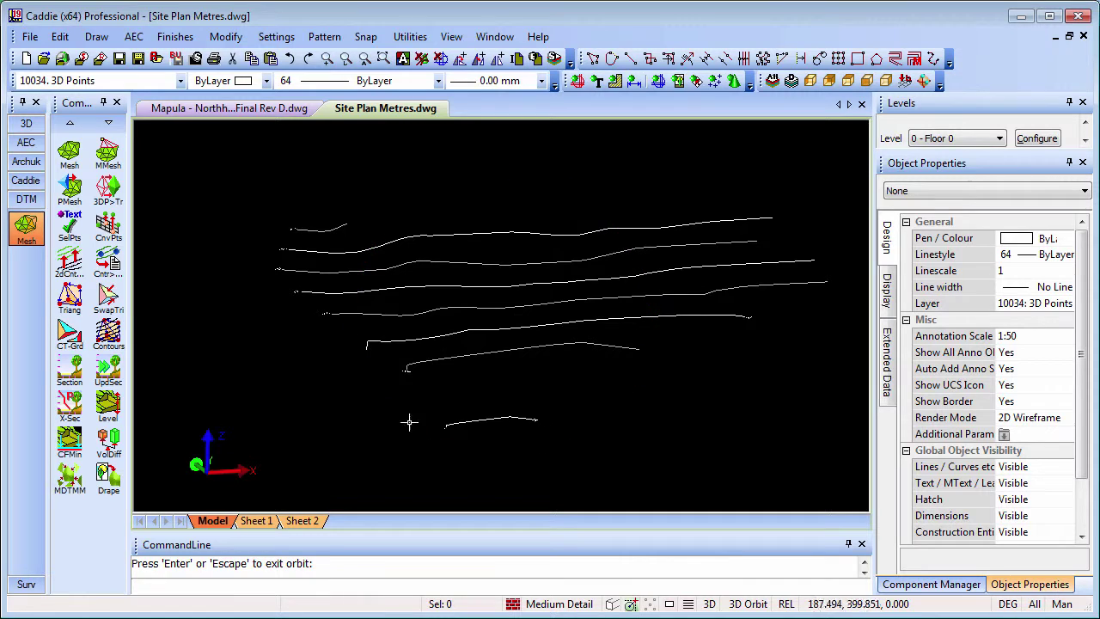
{"action": "left_click_drag", "start_coordinate": [407, 401], "coordinate": [523, 364]}
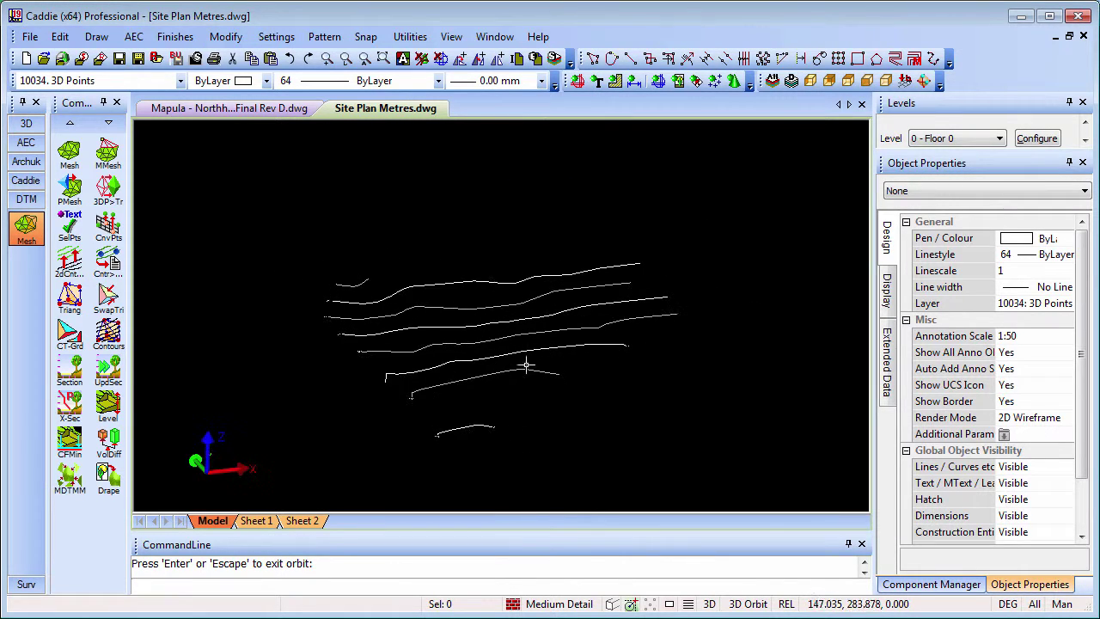
Return to the top view and draw points along all the contours using a rectangle selection and a minimum point distance of 1
{"action": "left_click", "coordinate": [457, 41]}
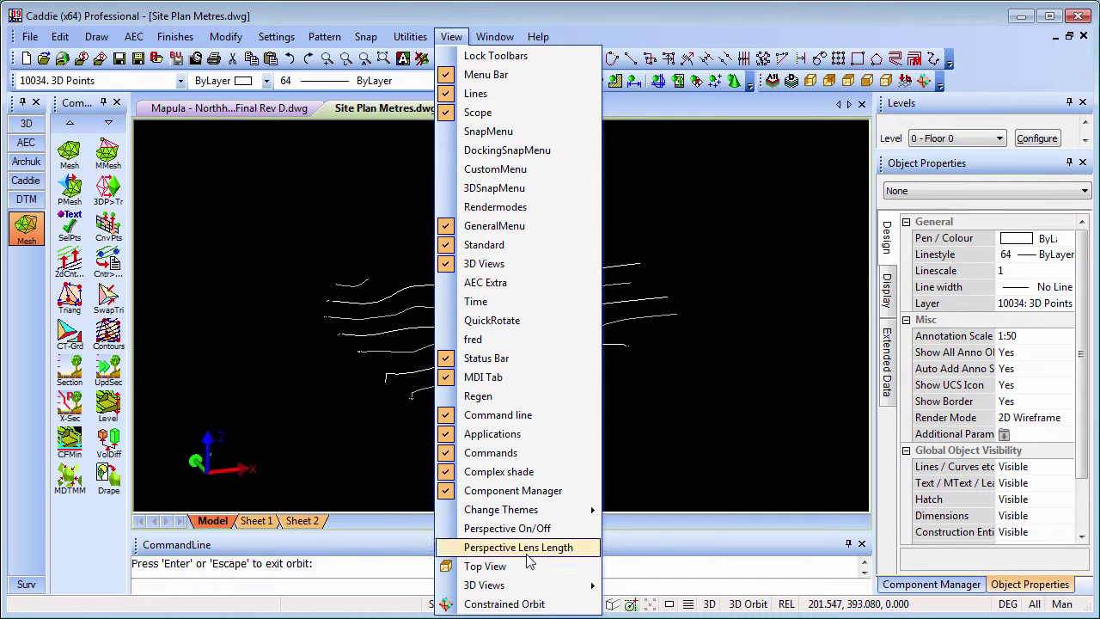
{"action": "left_click", "coordinate": [491, 562]}
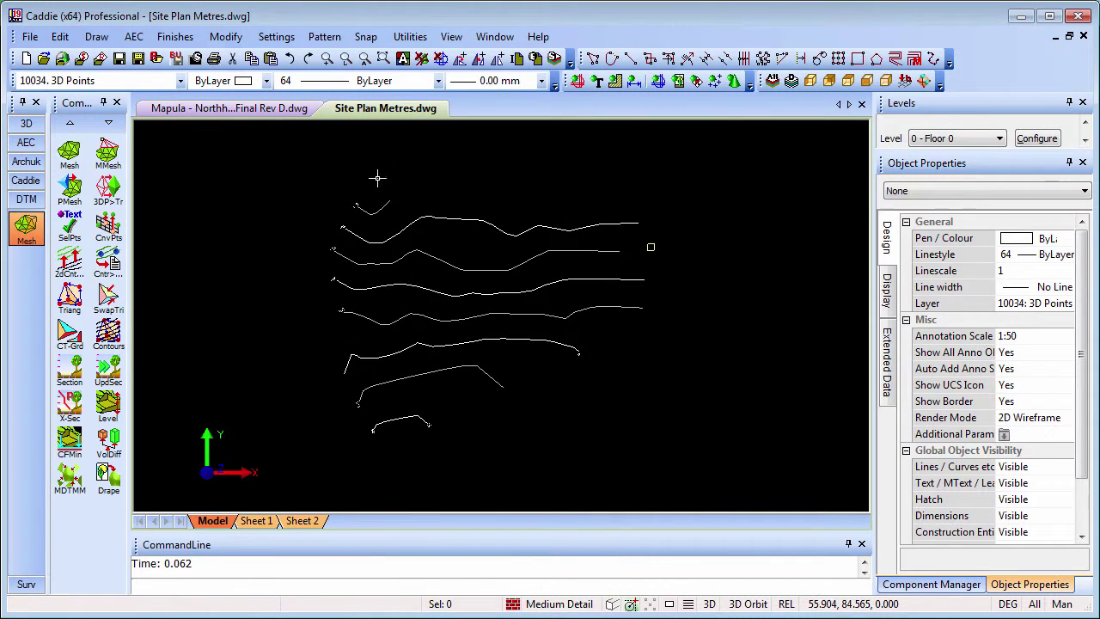
{"action": "scroll", "coordinate": [421, 243], "scroll_direction": "up", "scroll_amount": 2}
{"action": "middle_click_drag", "start_coordinate": [393, 228], "coordinate": [361, 318]}
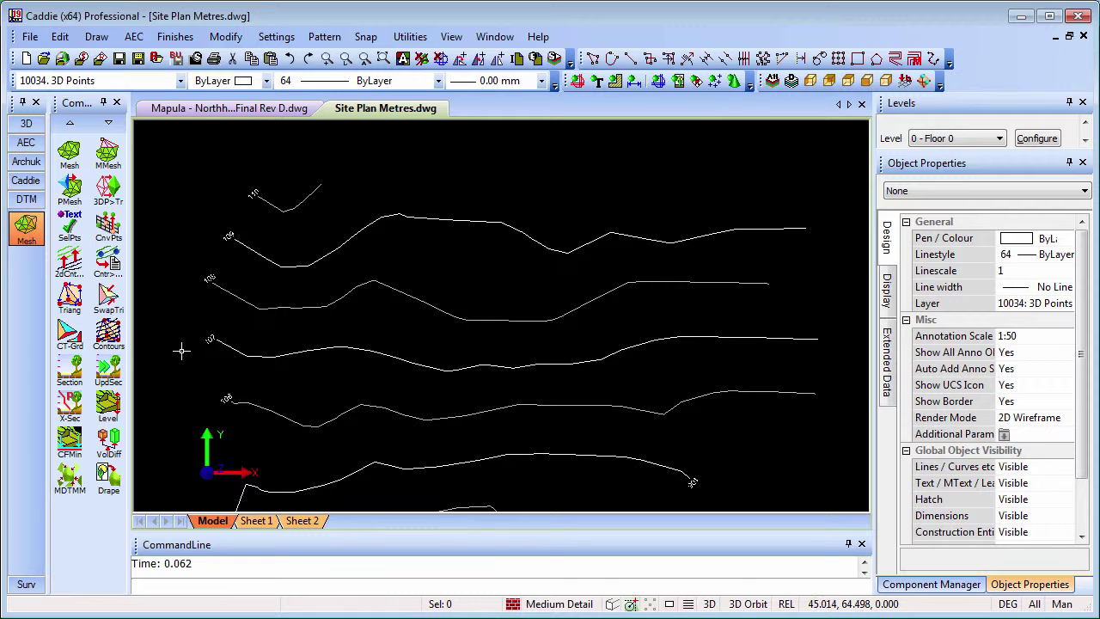
{"action": "left_click", "coordinate": [108, 261]}
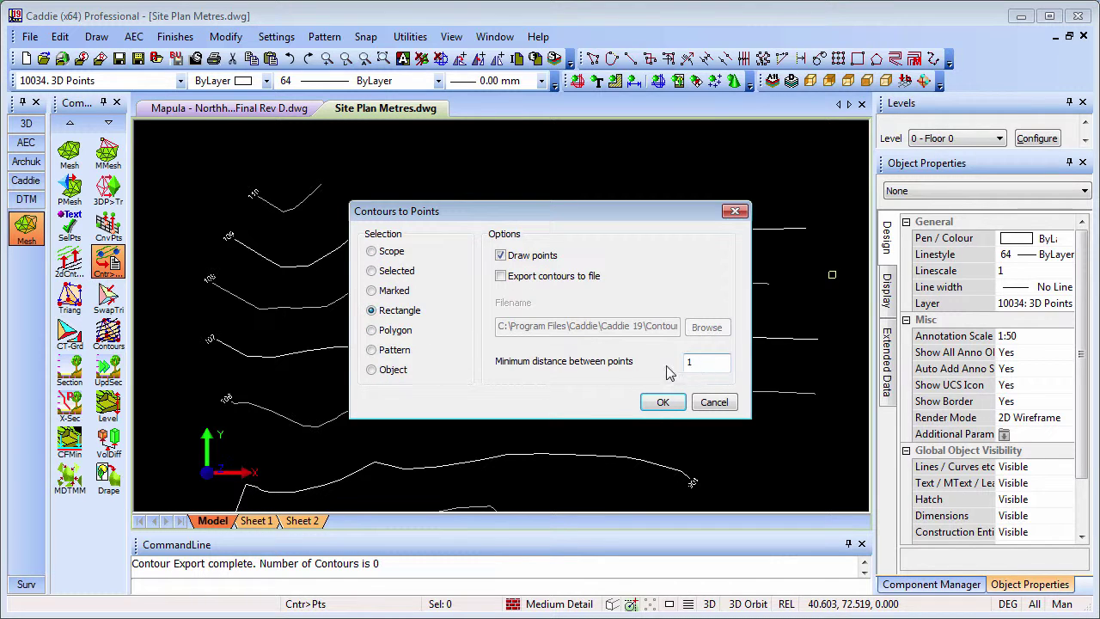
{"action": "left_click", "coordinate": [704, 362]}
{"action": "left_click", "coordinate": [674, 406]}
{"action": "scroll", "coordinate": [614, 348], "scroll_direction": "down", "scroll_amount": 2}
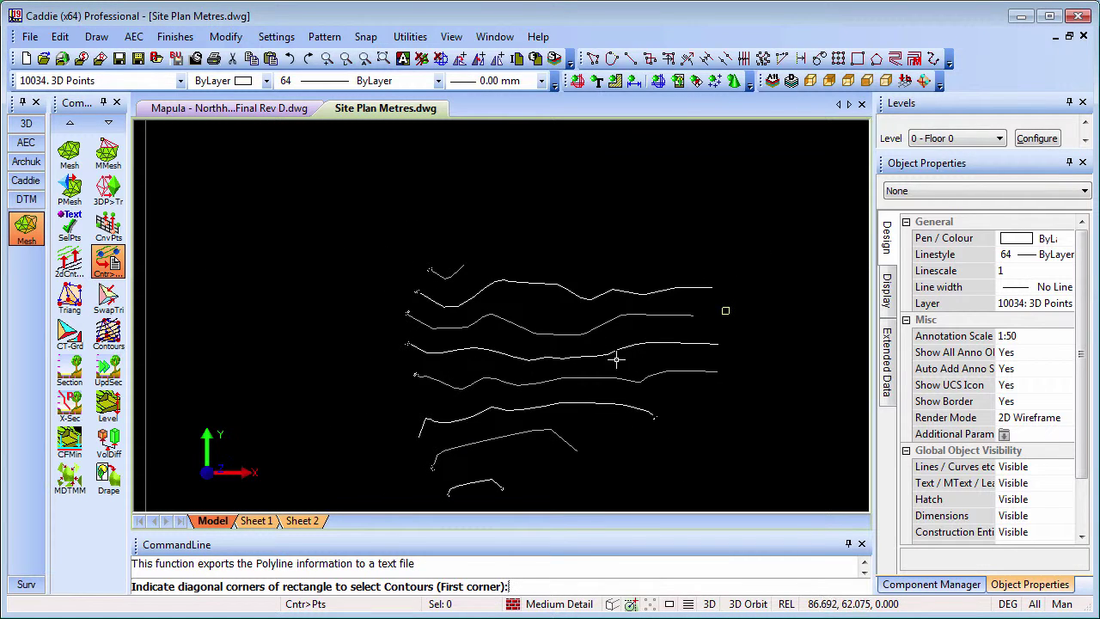
{"action": "middle_click_drag", "start_coordinate": [619, 359], "coordinate": [565, 302]}
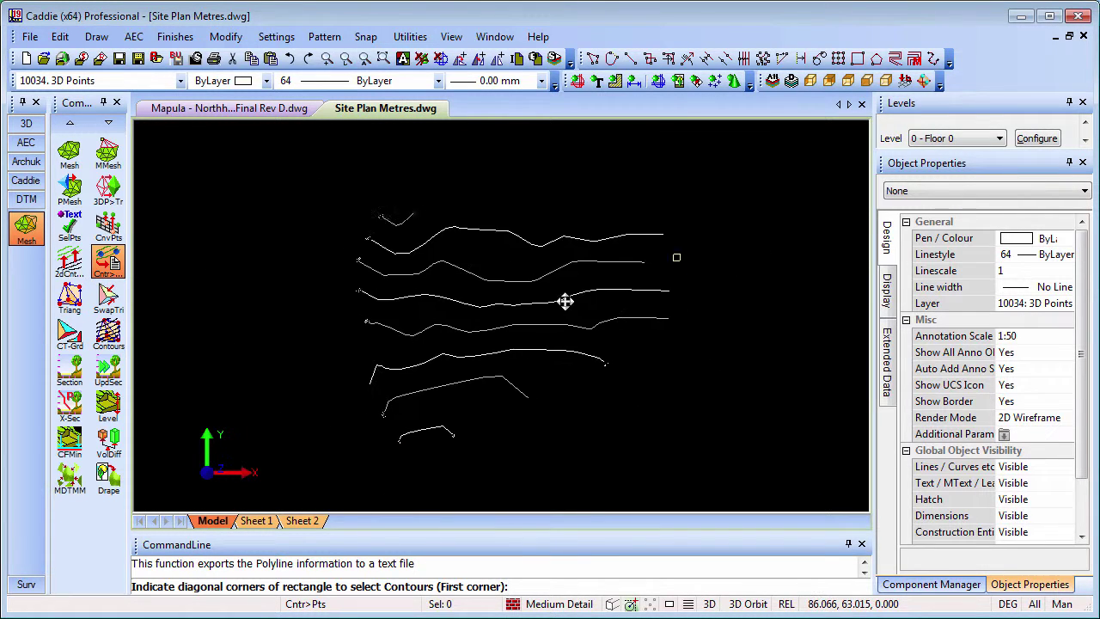
{"action": "left_click", "coordinate": [317, 183]}
{"action": "left_click", "coordinate": [716, 462]}
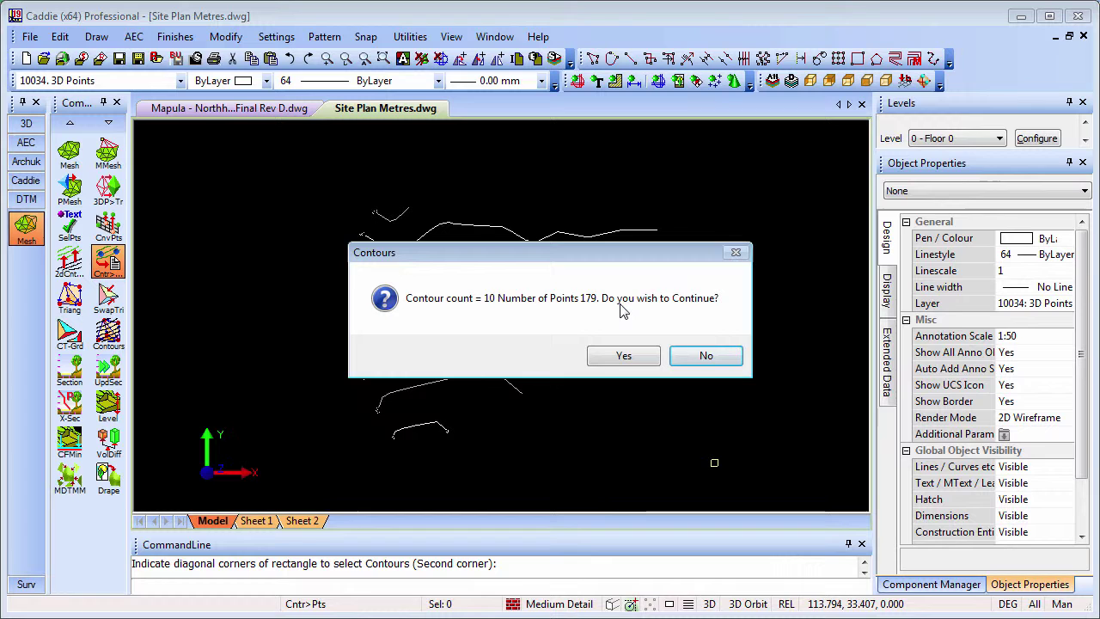
{"action": "left_click", "coordinate": [631, 360]}
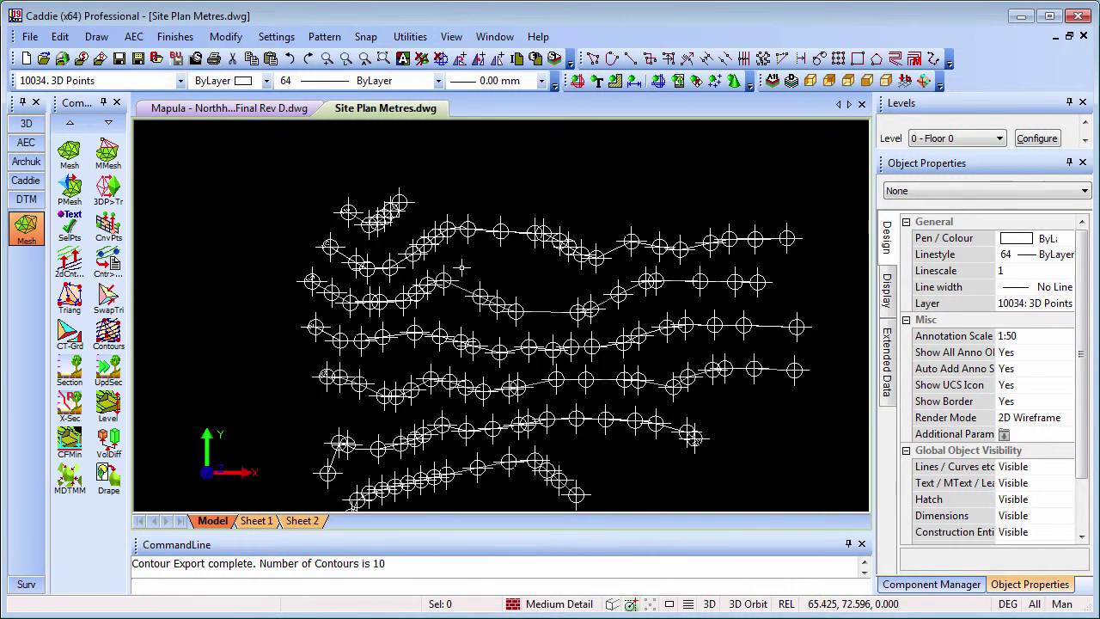
Triangulate all the contour points into a terrain surface using a selection window around every contour
{"action": "middle_click_drag", "start_coordinate": [462, 267], "coordinate": [662, 215]}
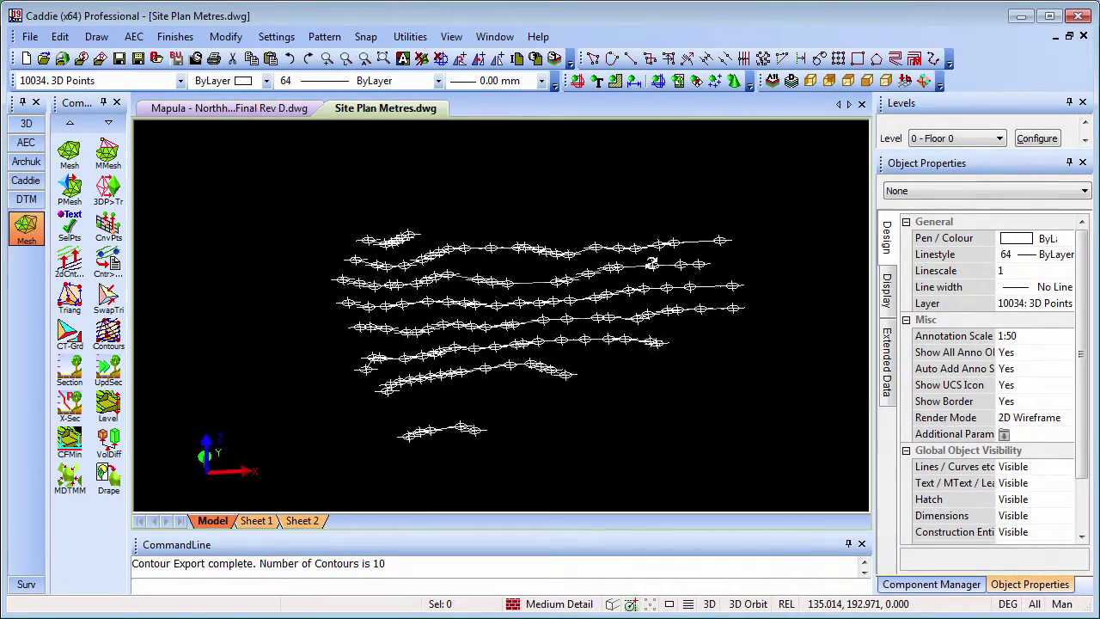
{"action": "left_click_drag", "start_coordinate": [652, 262], "coordinate": [646, 257]}
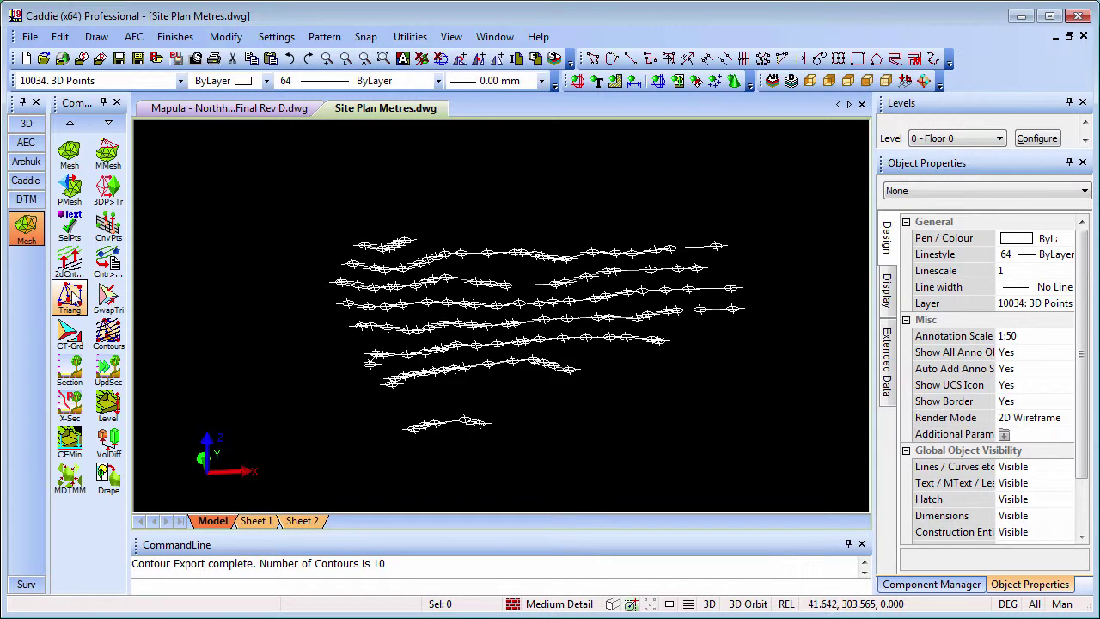
{"action": "left_click", "coordinate": [69, 296]}
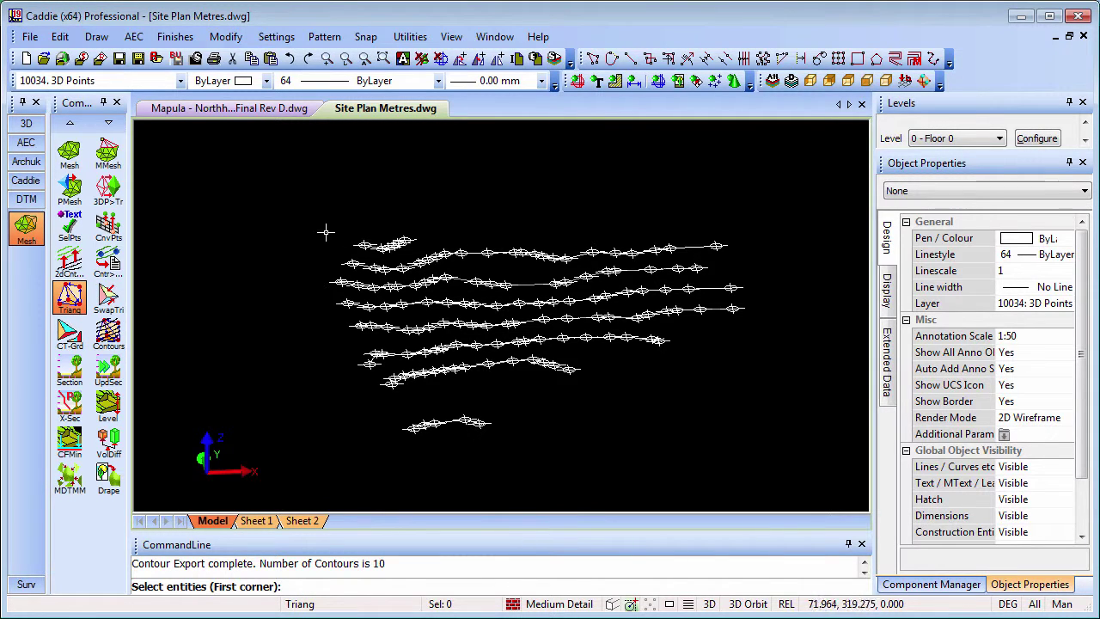
{"action": "left_click", "coordinate": [278, 182]}
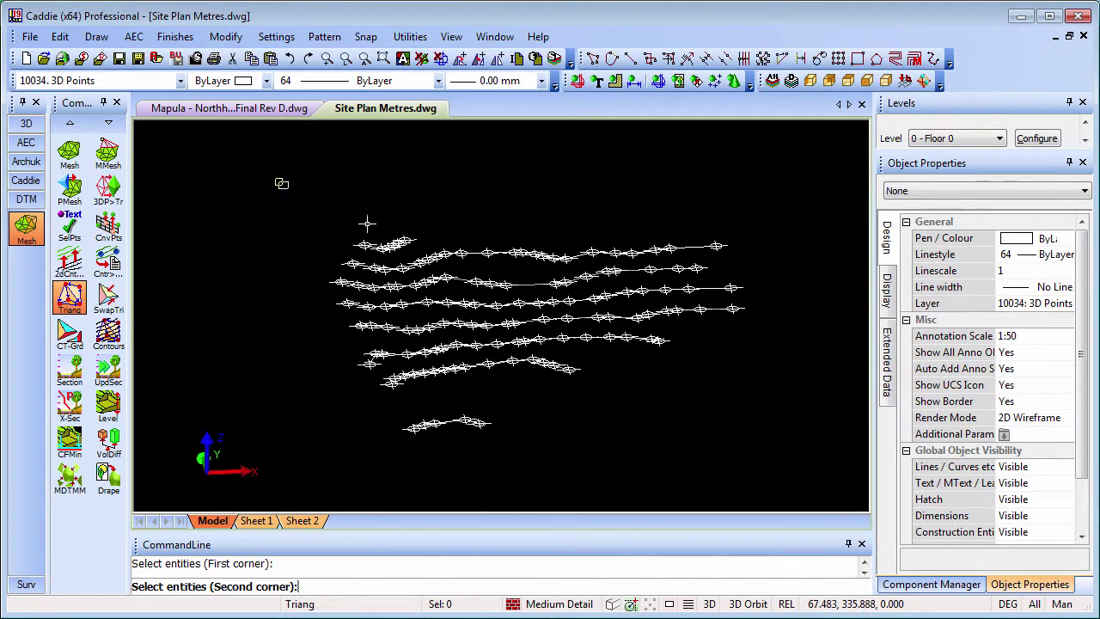
{"action": "left_click", "coordinate": [806, 451]}
Switch the triangulated terrain from wireframe to a shaded display and inspect its surface from different angles
{"action": "middle_click_drag", "start_coordinate": [601, 453], "coordinate": [526, 392]}
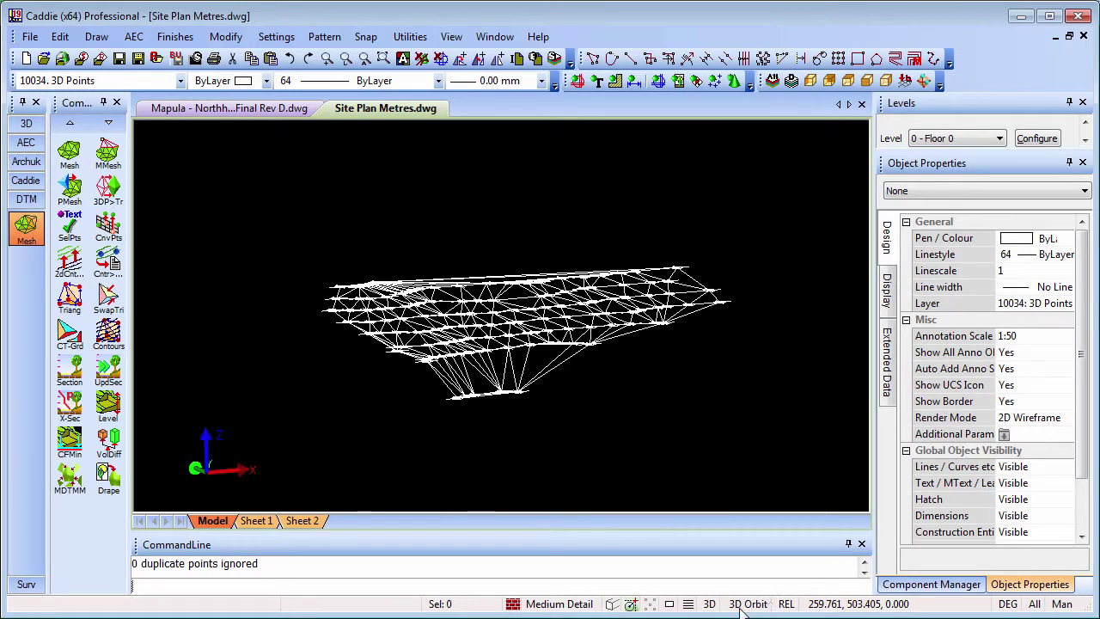
{"action": "left_click", "coordinate": [670, 605]}
{"action": "left_click", "coordinate": [705, 590]}
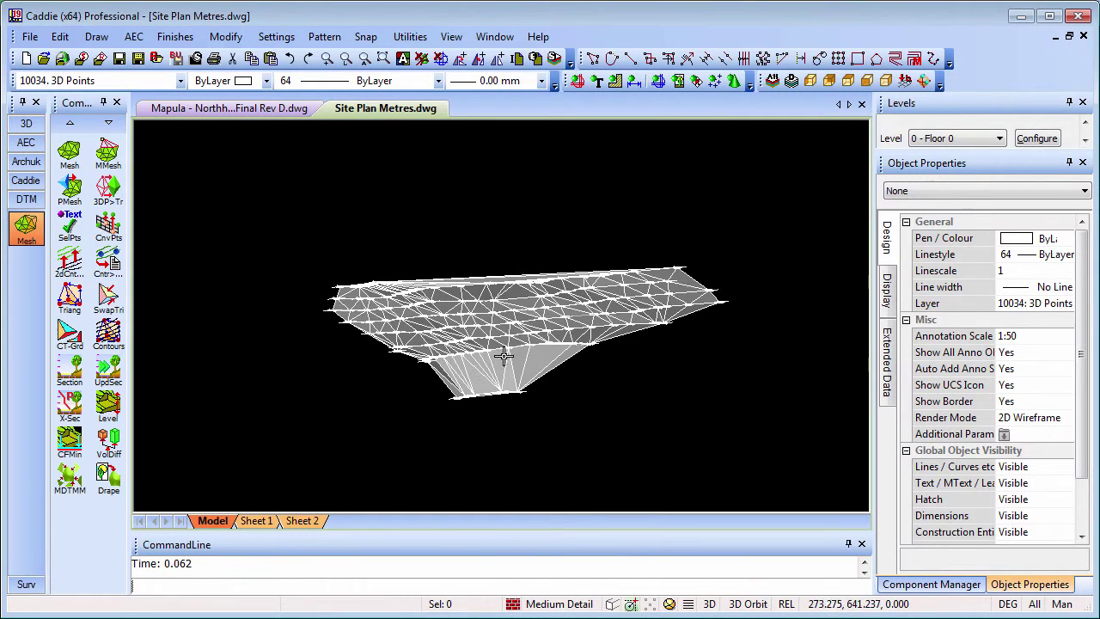
{"action": "scroll", "coordinate": [491, 325], "scroll_direction": "up", "scroll_amount": 3}
{"action": "scroll", "coordinate": [491, 325], "scroll_direction": "down", "scroll_amount": 4}
{"action": "middle_click_drag", "start_coordinate": [489, 329], "coordinate": [531, 363]}
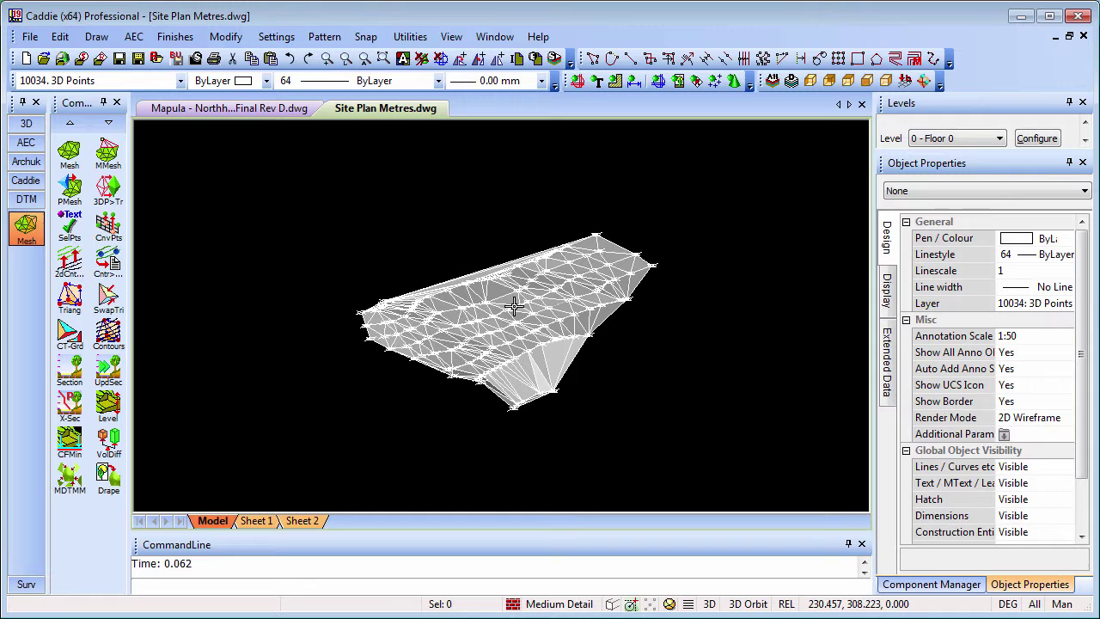
Show the shaded terrain in top view and draw a slanted section profile line across its full width
{"action": "left_click", "coordinate": [451, 36]}
{"action": "left_click", "coordinate": [507, 528]}
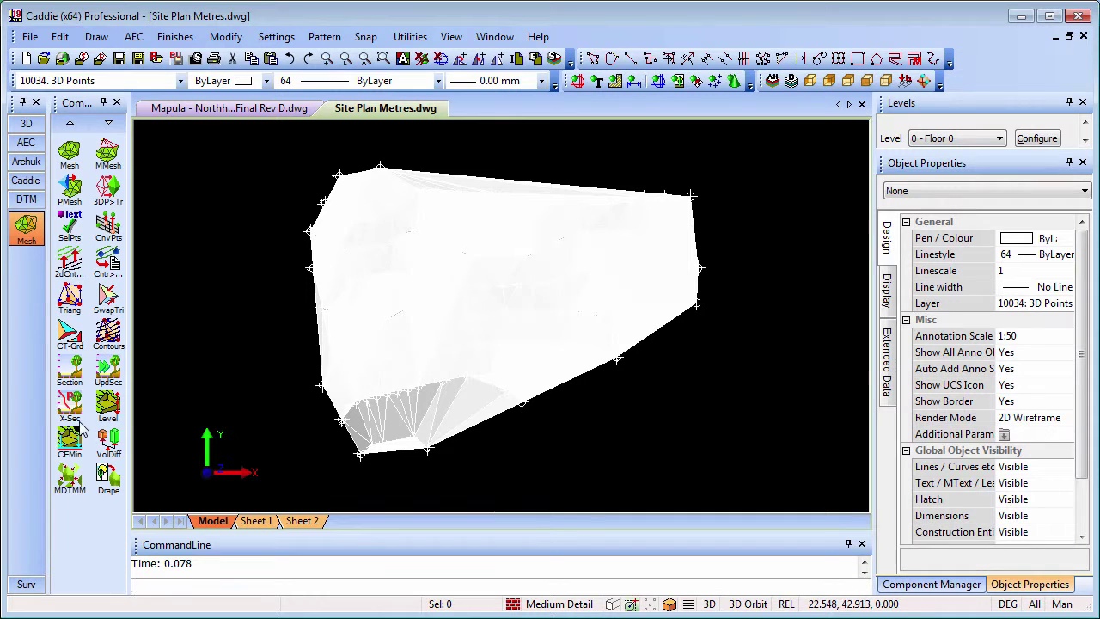
{"action": "left_click", "coordinate": [71, 372]}
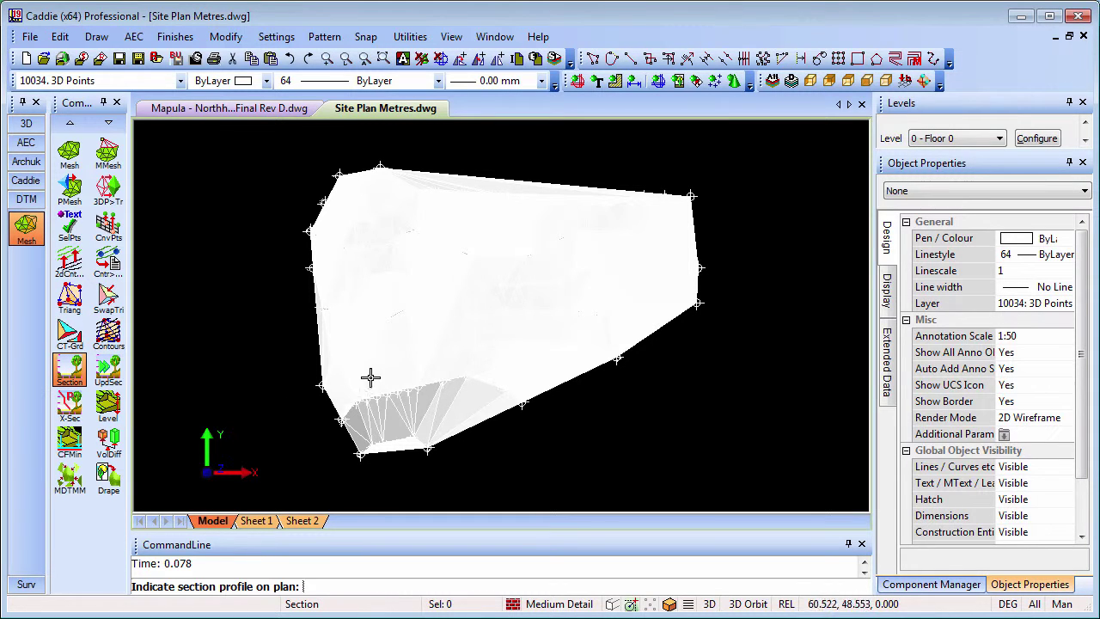
{"action": "left_click", "coordinate": [292, 365]}
{"action": "left_click", "coordinate": [720, 236]}
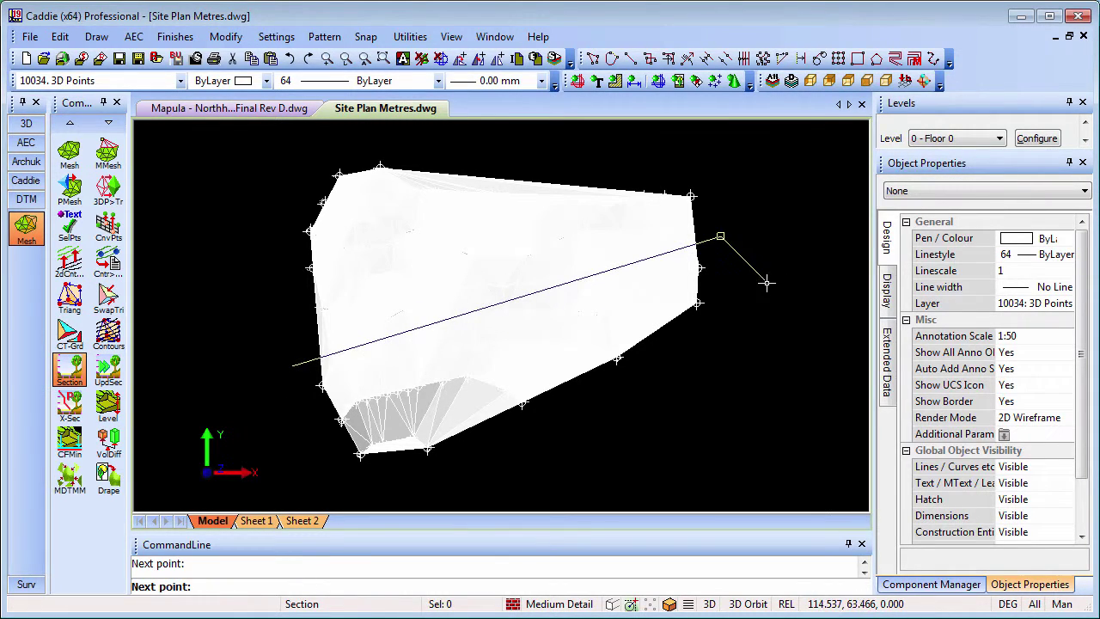
{"action": "right_click", "coordinate": [768, 281]}
{"action": "left_click", "coordinate": [781, 351]}
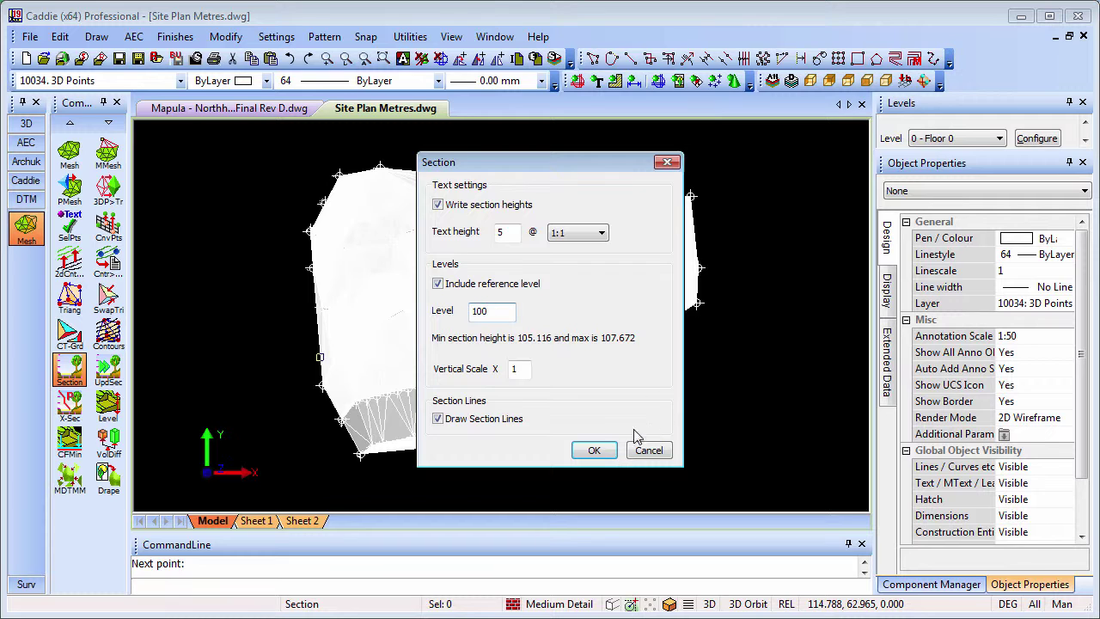
Generate the section with heights written at text height 5, reference level 100 and vertical scale 1, and place it above the terrain plan
{"action": "left_click", "coordinate": [594, 450]}
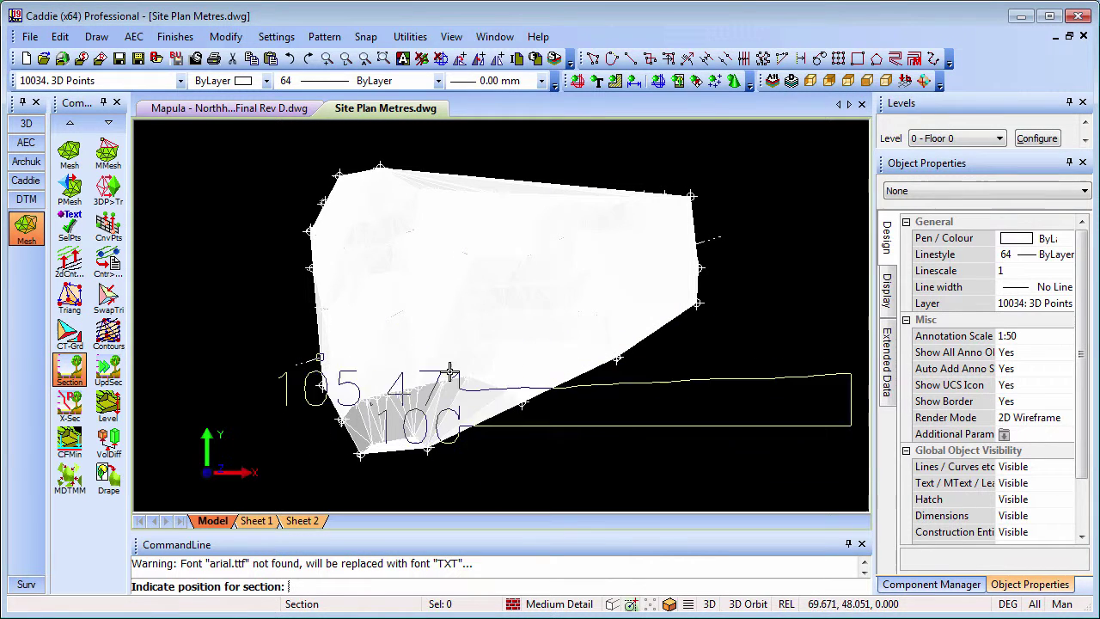
{"action": "left_click", "coordinate": [438, 358]}
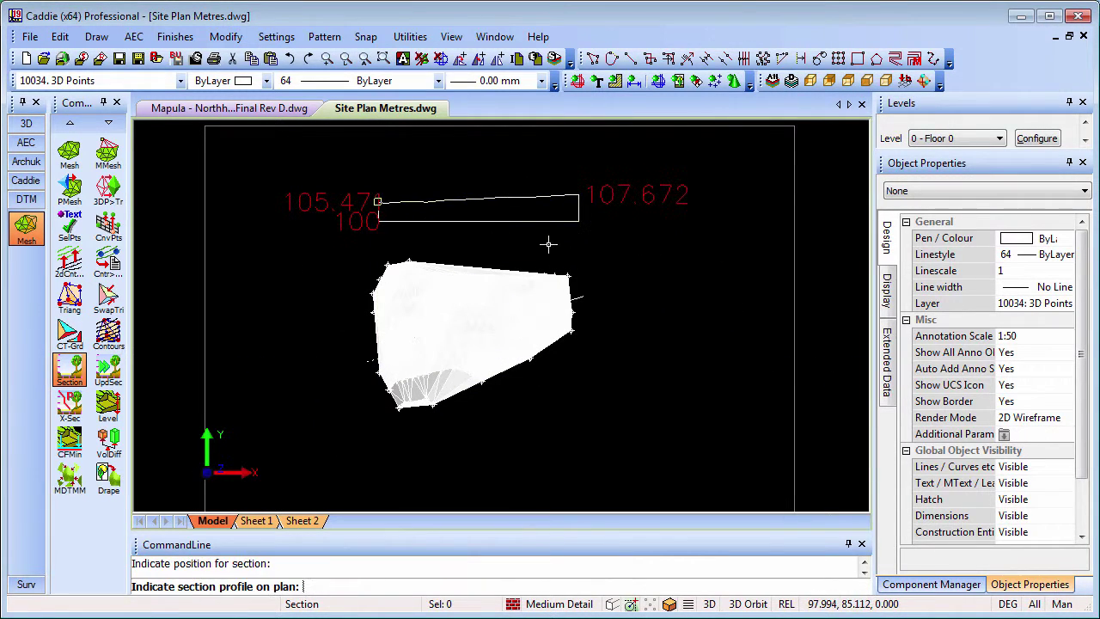
{"action": "key", "text": "Escape"}
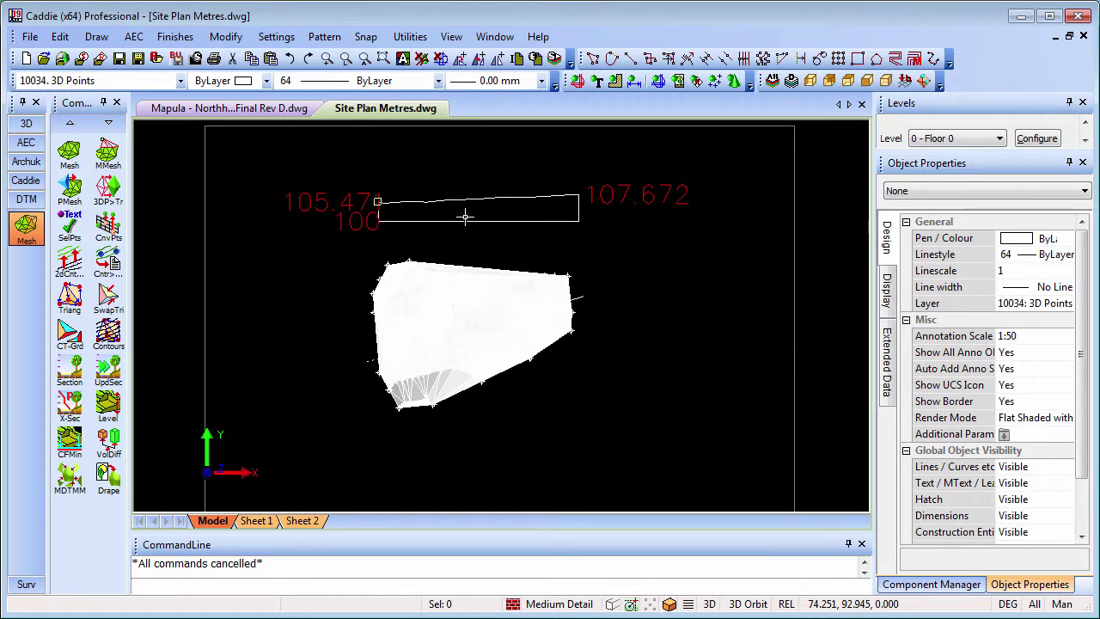
{"action": "scroll", "coordinate": [465, 218], "scroll_direction": "up", "scroll_amount": 1}
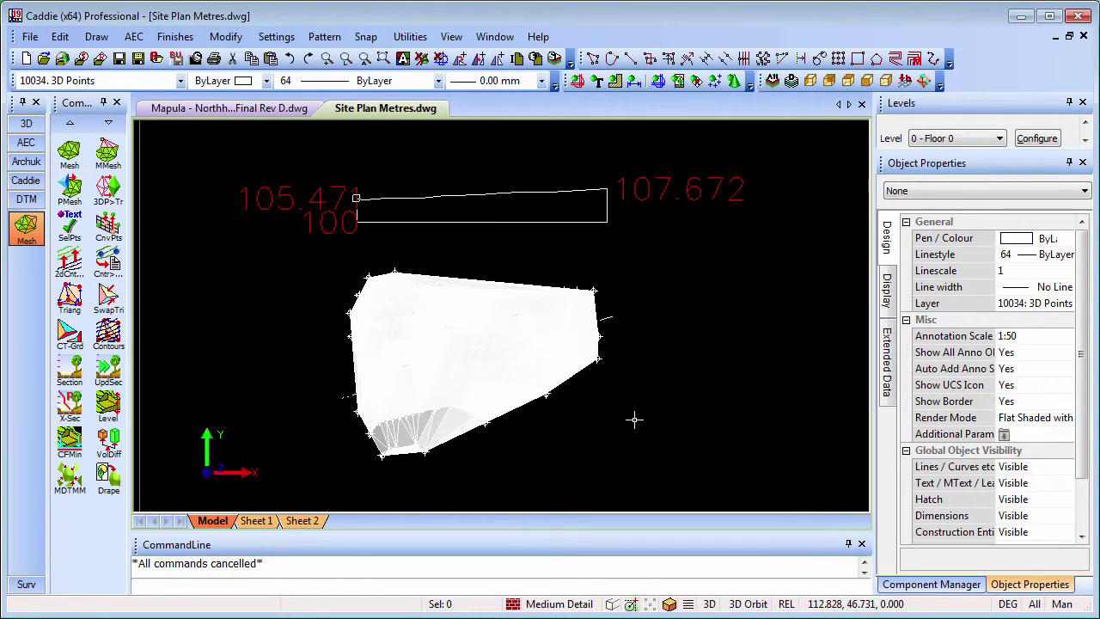
Undo the last section update and update the terrain section with a smaller text height for its level labels
{"action": "key", "text": "ctrl+z"}
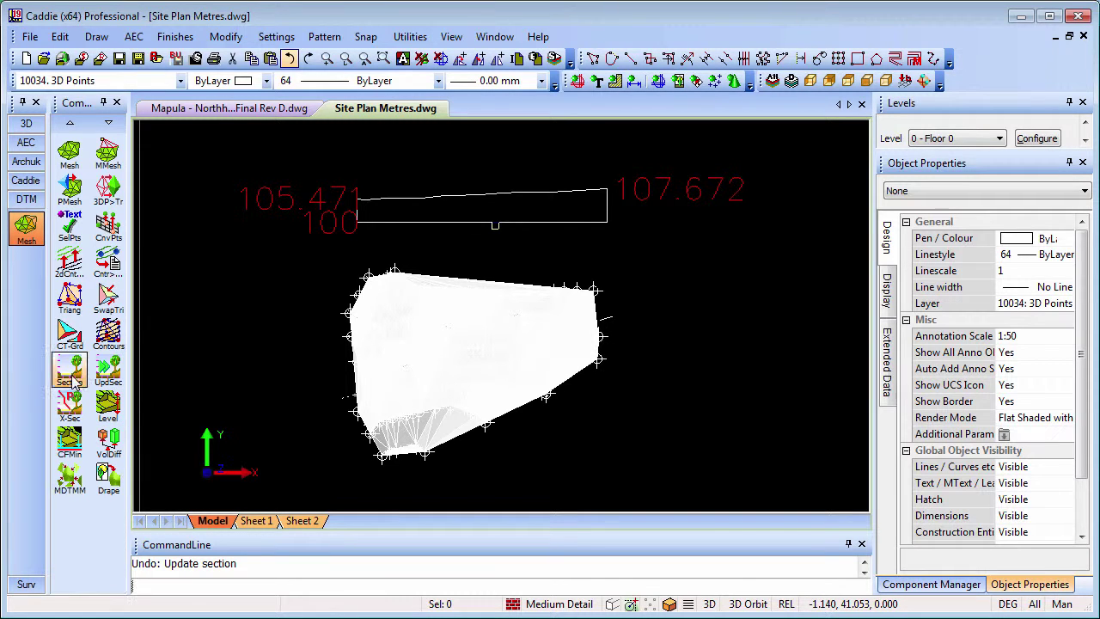
{"action": "left_click", "coordinate": [108, 370]}
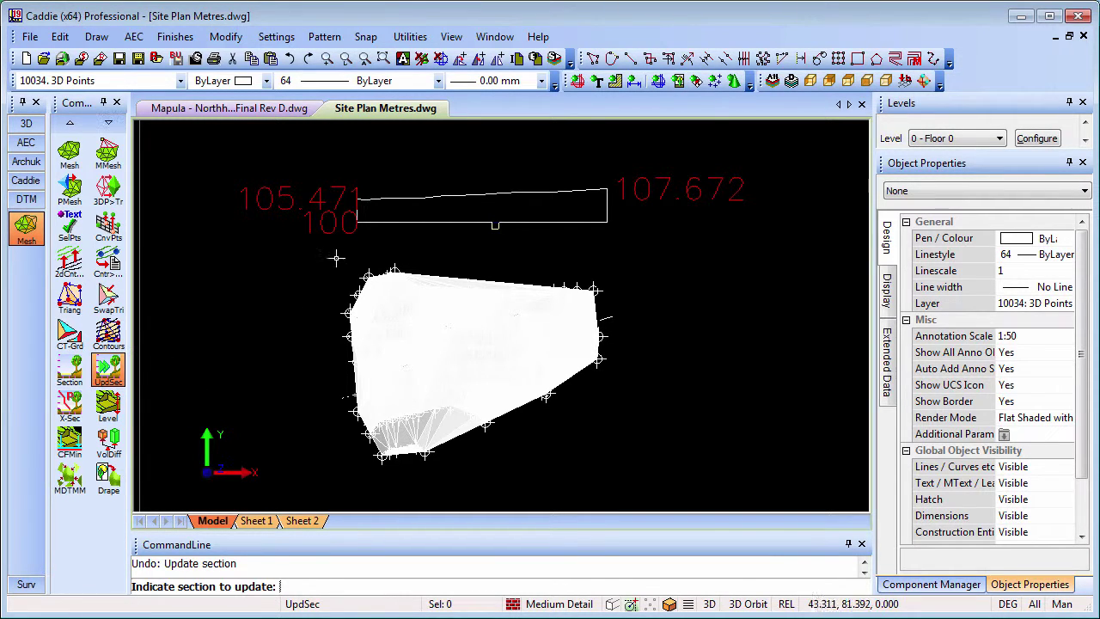
{"action": "left_click", "coordinate": [378, 223]}
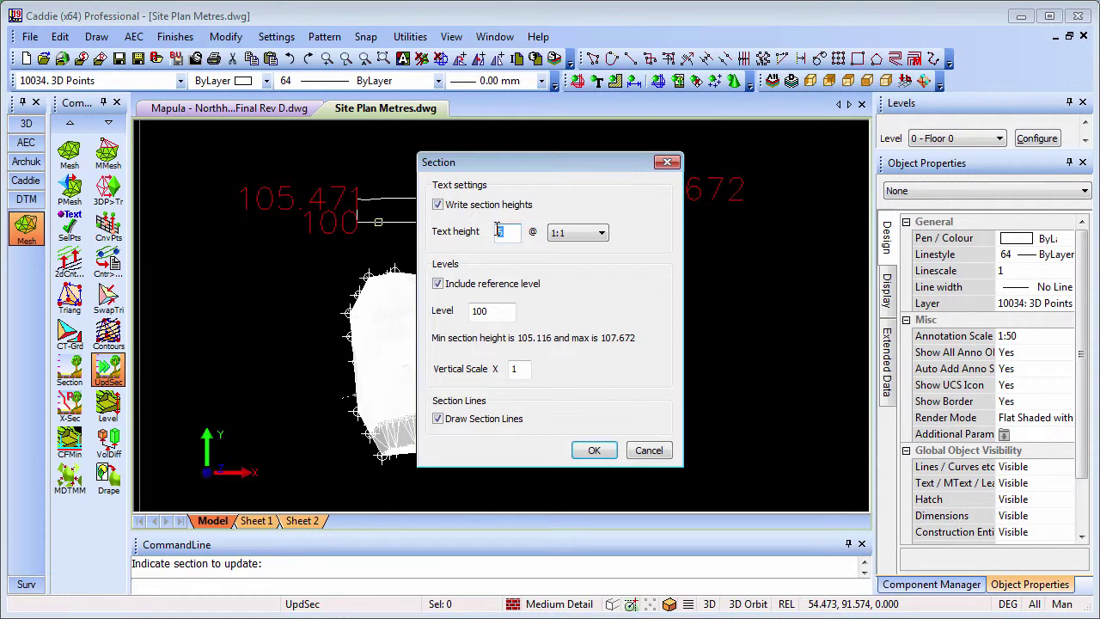
{"action": "left_click", "coordinate": [593, 450]}
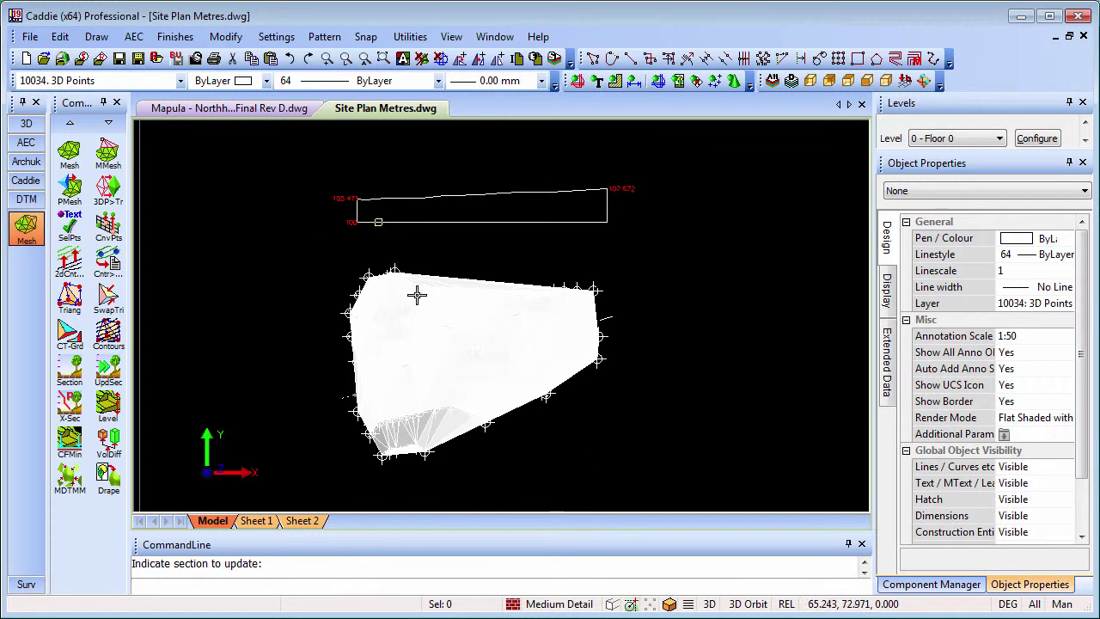
Examine the updated section profile and its height labels above the terrain plan
{"action": "scroll", "coordinate": [344, 191], "scroll_direction": "up", "scroll_amount": 3}
{"action": "scroll", "coordinate": [438, 251], "scroll_direction": "down", "scroll_amount": 3}
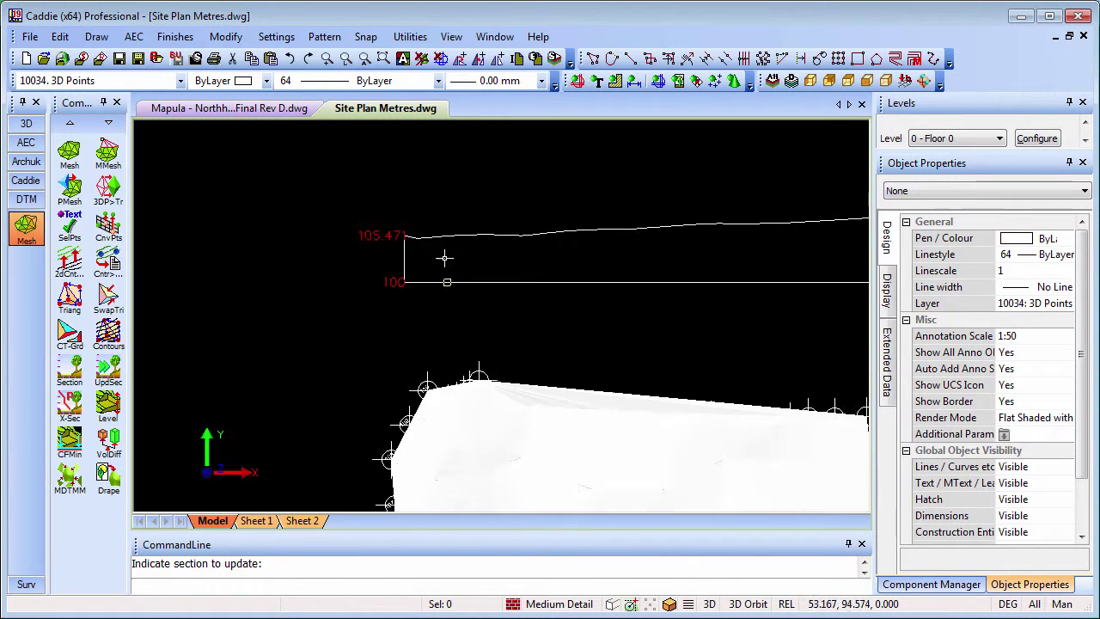
{"action": "scroll", "coordinate": [537, 273], "scroll_direction": "down", "scroll_amount": 1}
{"action": "middle_click_drag", "start_coordinate": [537, 273], "coordinate": [378, 359]}
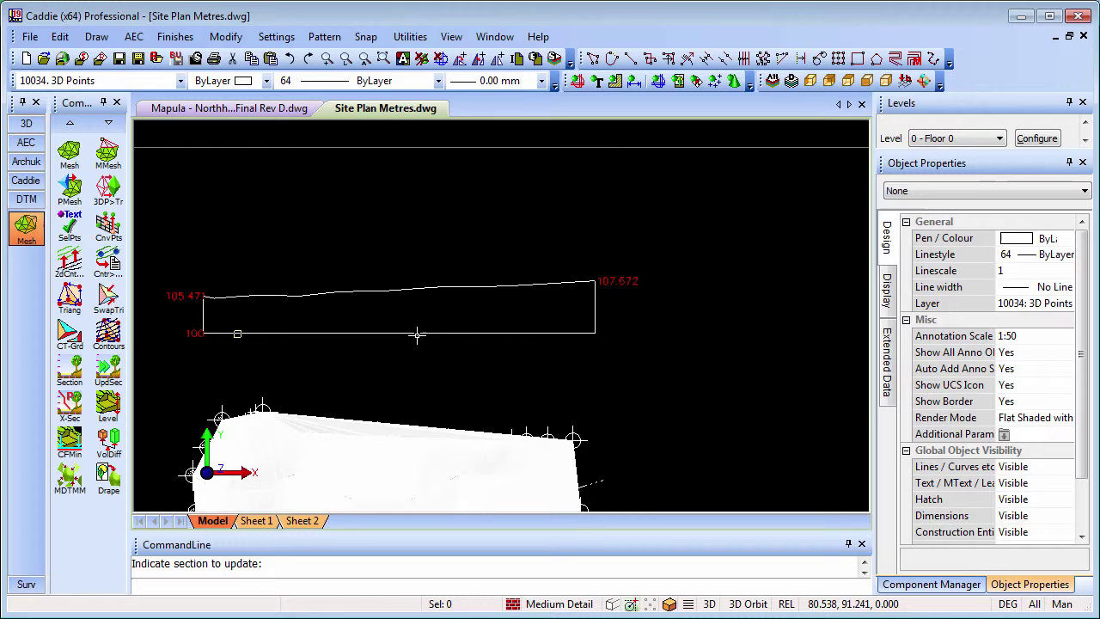
{"action": "middle_click_drag", "start_coordinate": [467, 381], "coordinate": [482, 235]}
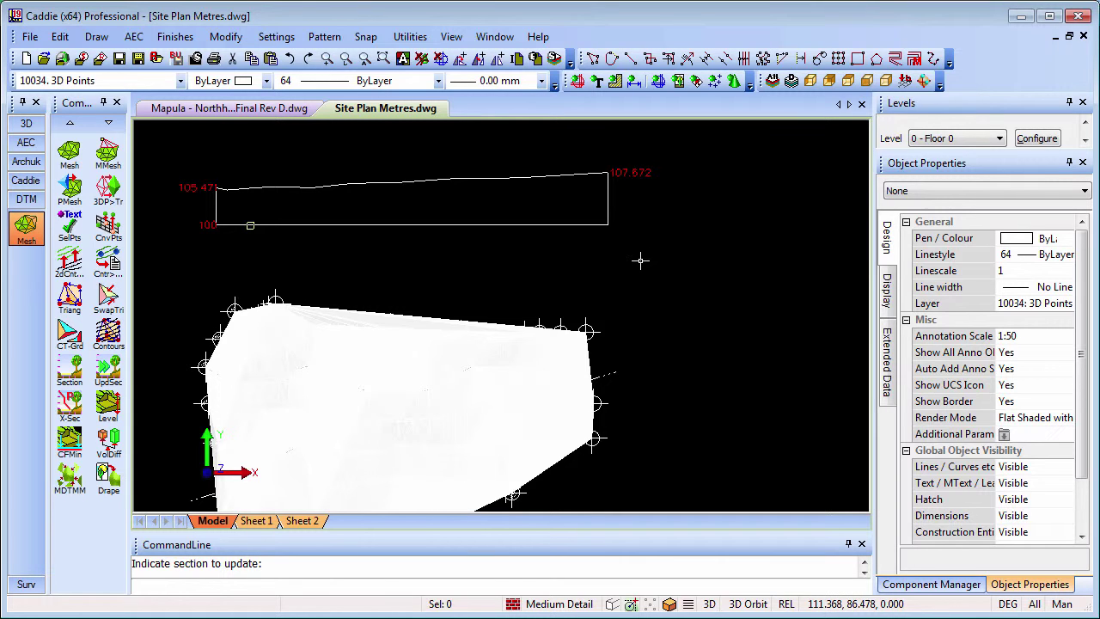
{"action": "scroll", "coordinate": [640, 261], "scroll_direction": "down", "scroll_amount": 1}
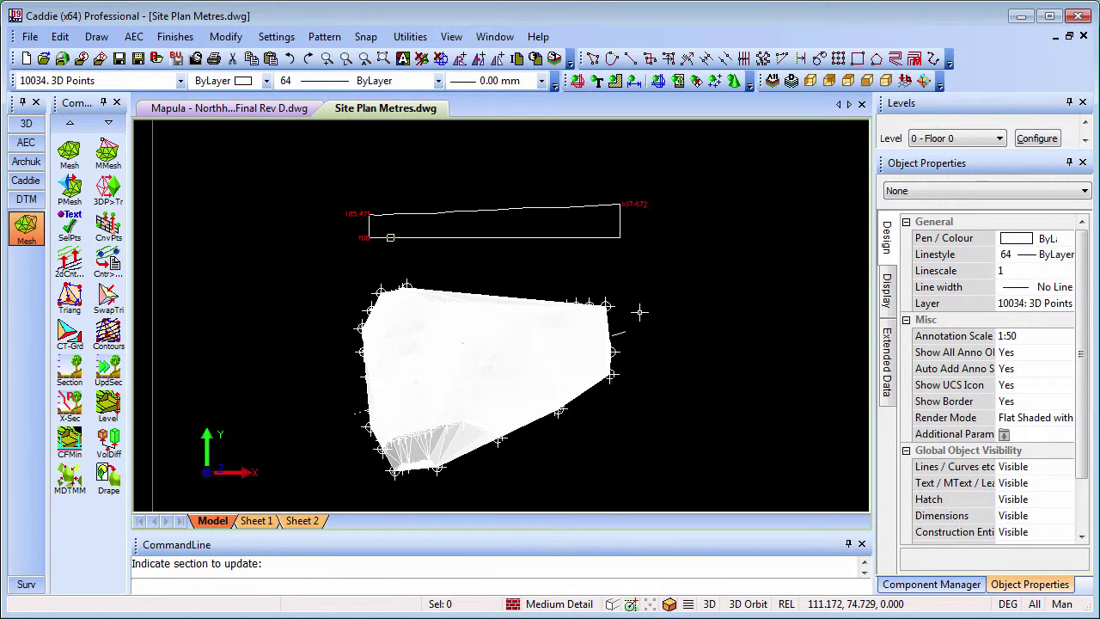